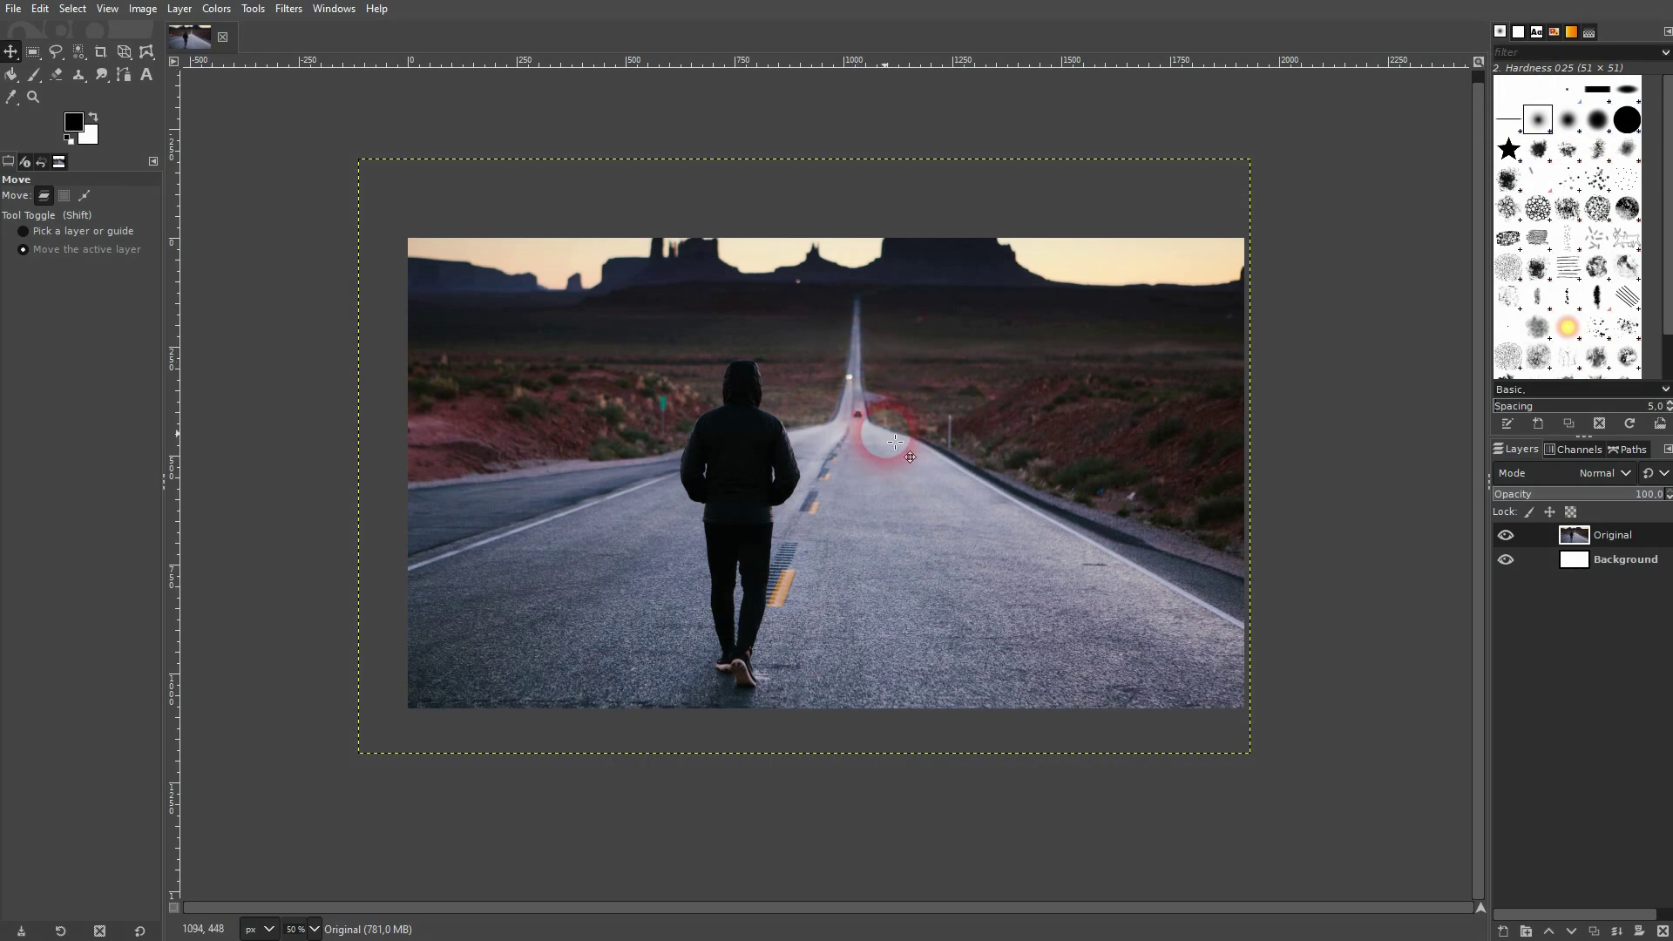
Draw a rectangular selection around the walker and road, enlarged to 1480 × 848 px at 250, 40
left_click(1505, 535)
left_click(1505, 535)
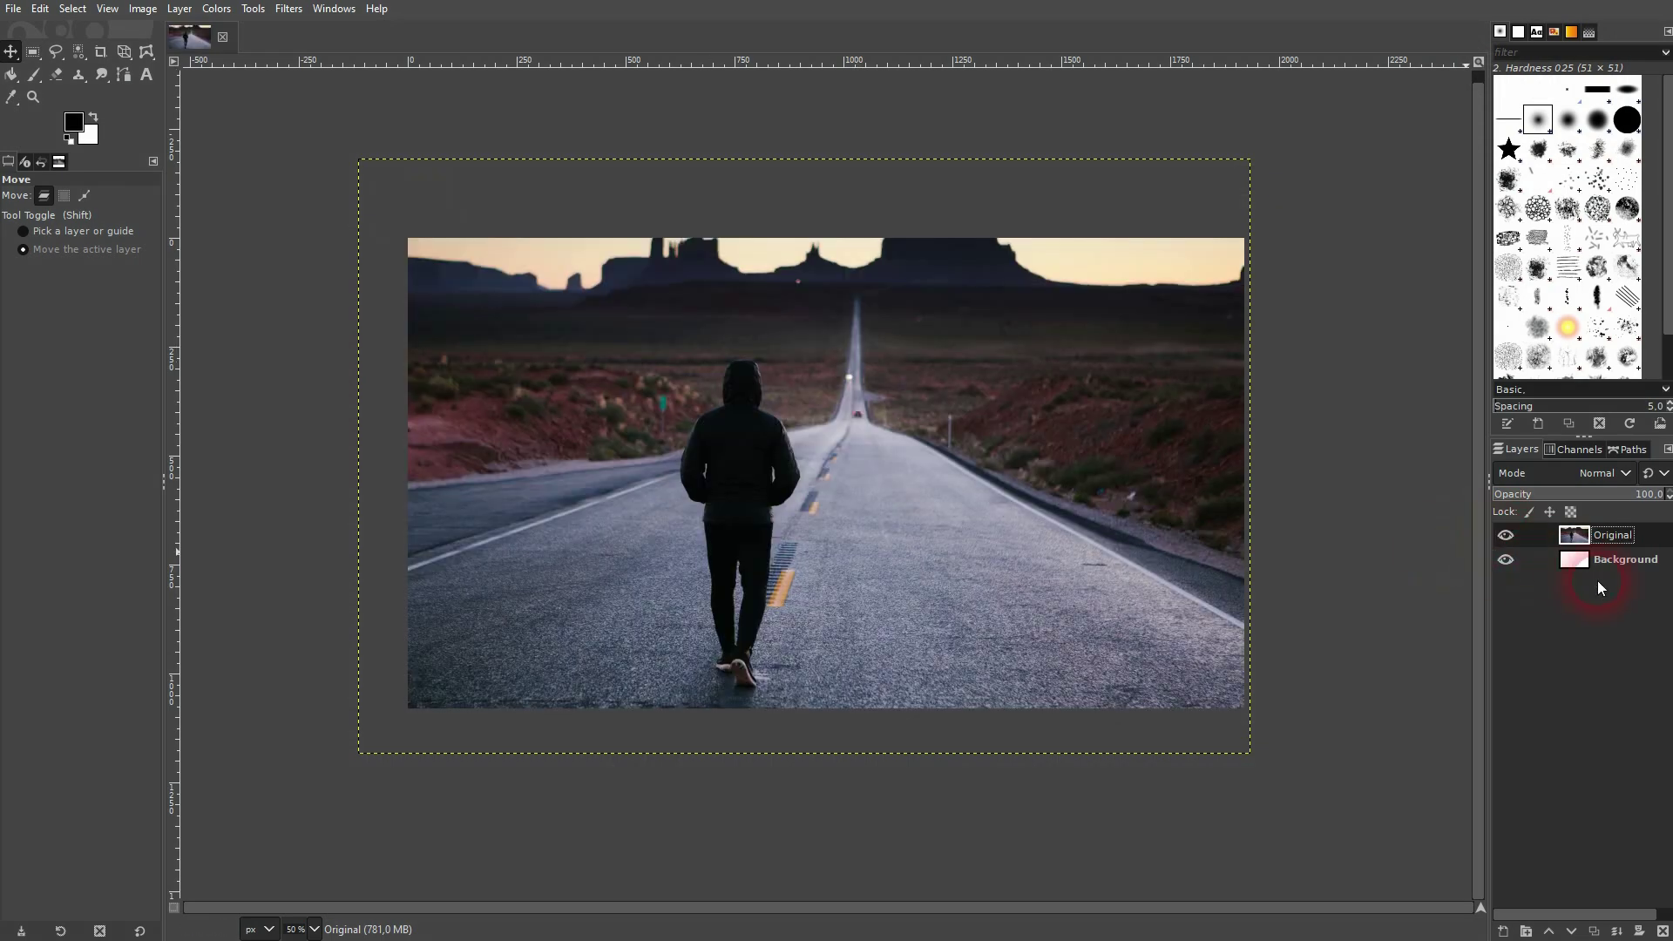
left_click(32, 51)
left_click_drag(555, 300, 1108, 596)
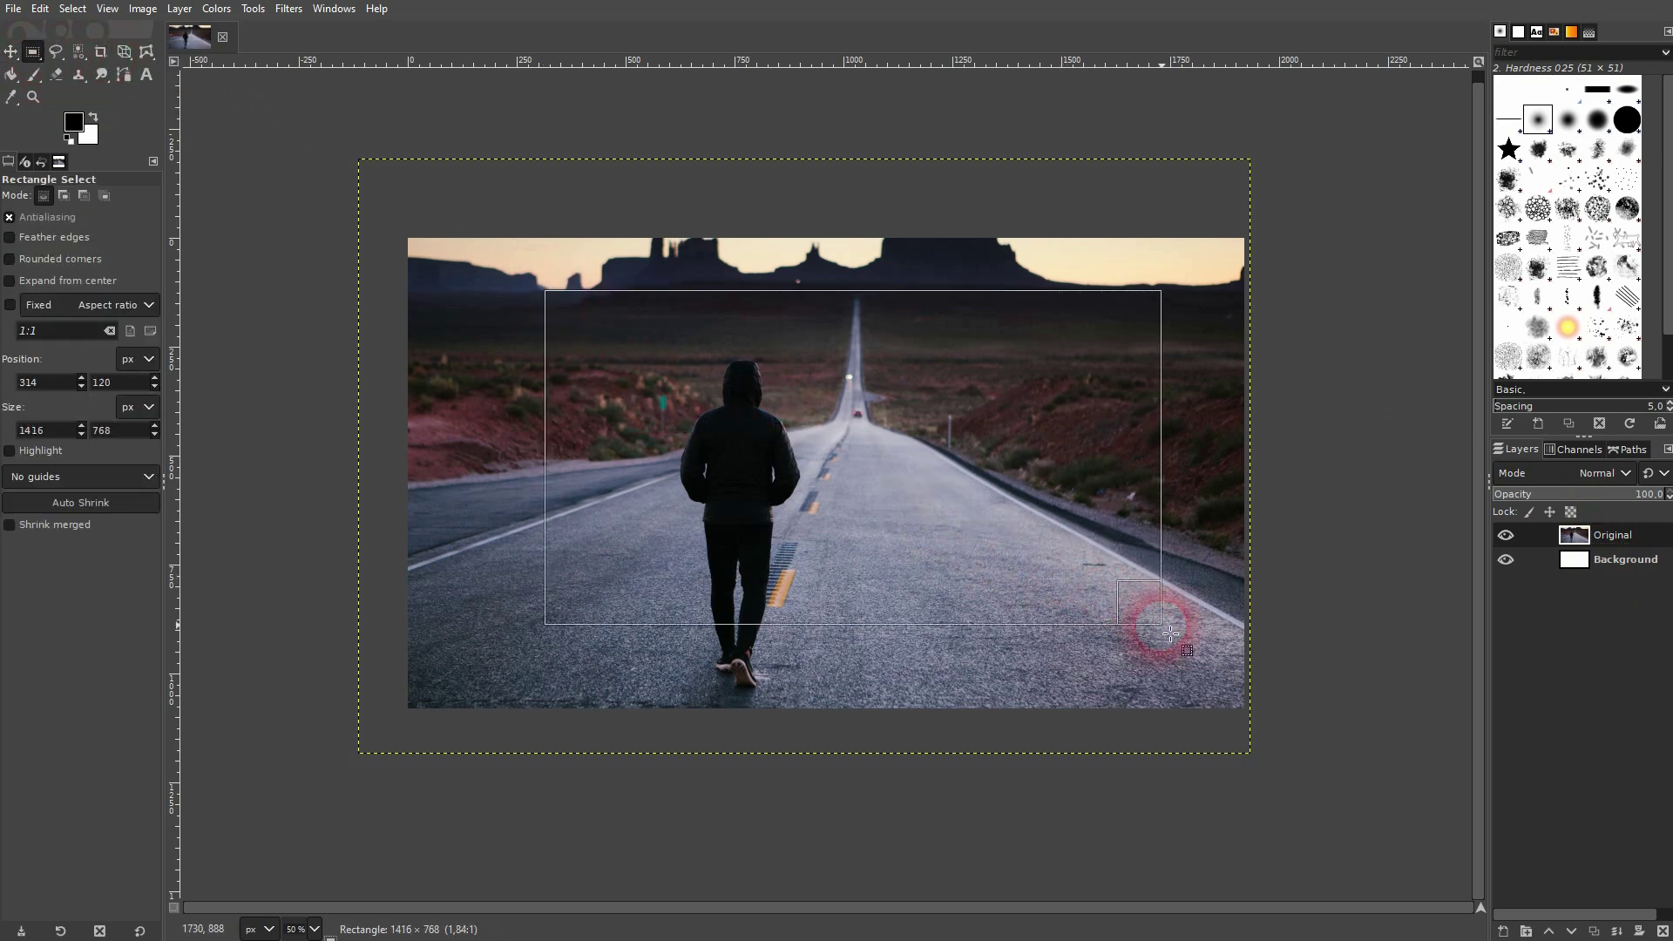
left_click_drag(574, 306, 548, 277)
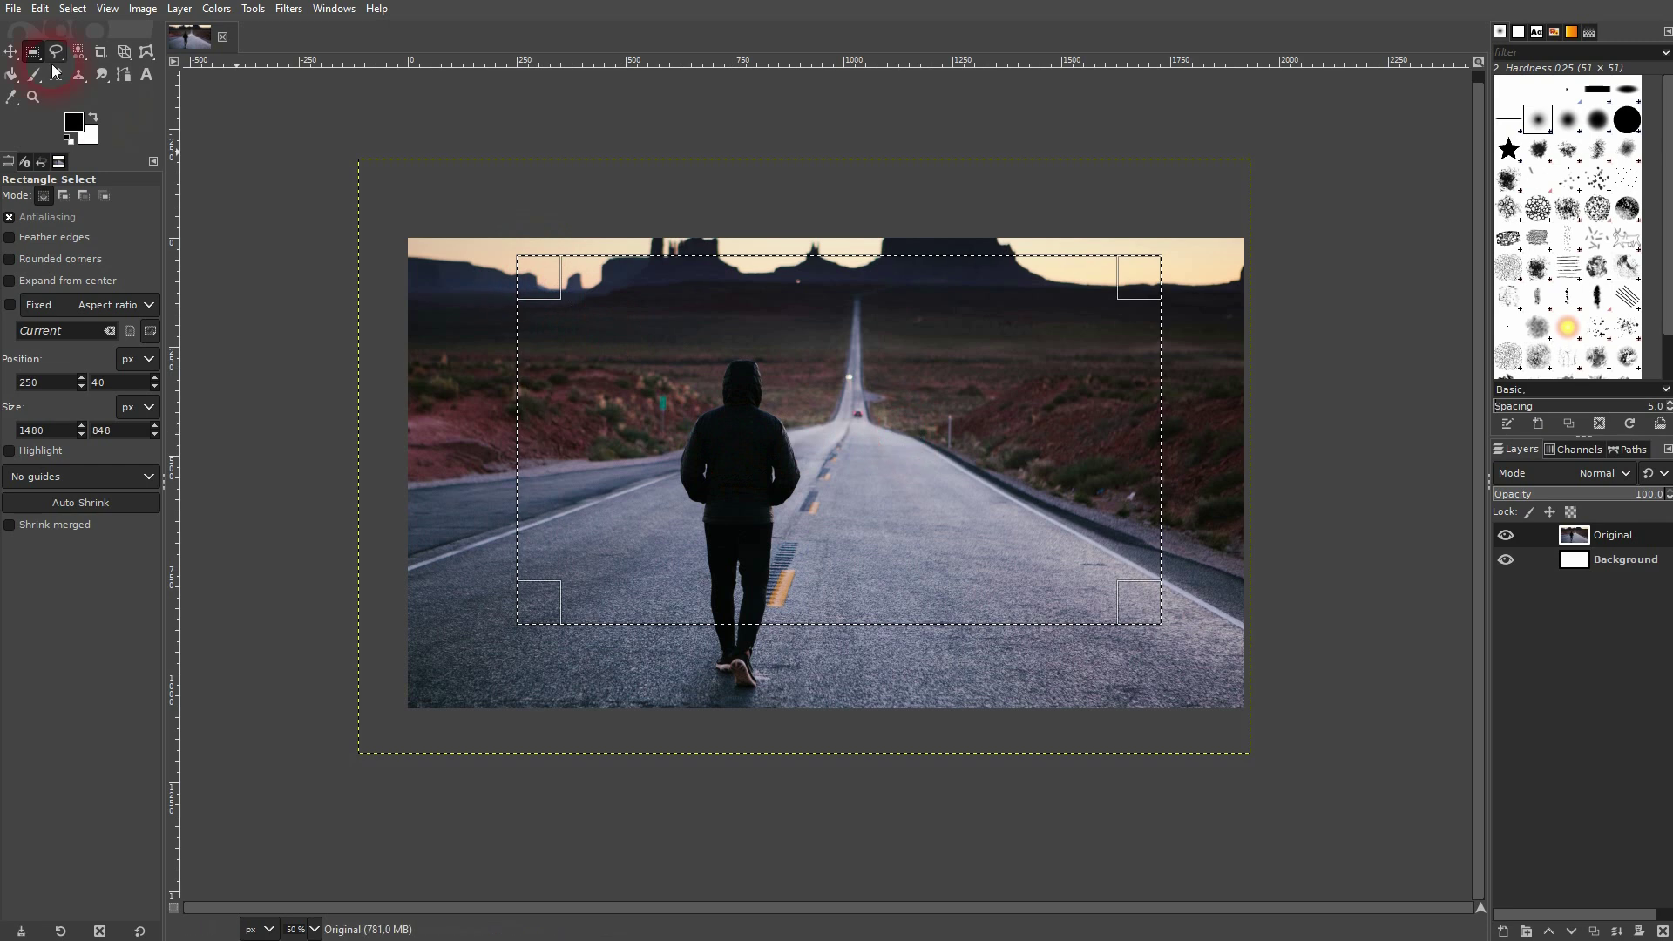
Shrink the rectangle to a 20 px smooth border band with Select > Border
left_click(73, 9)
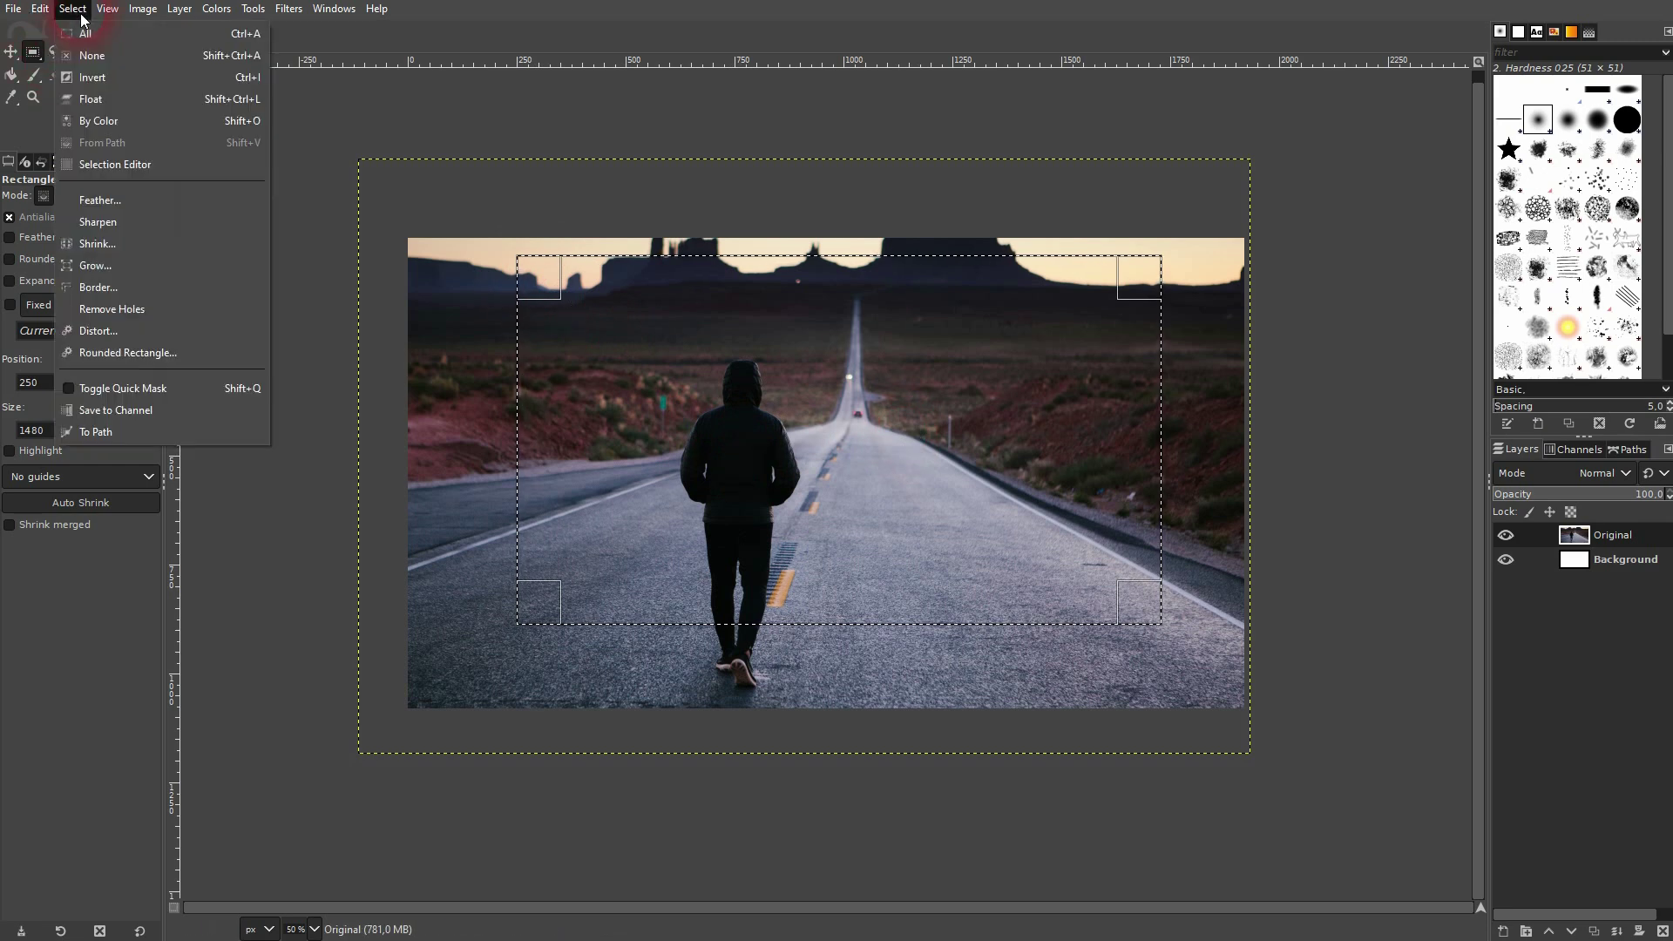
left_click(134, 286)
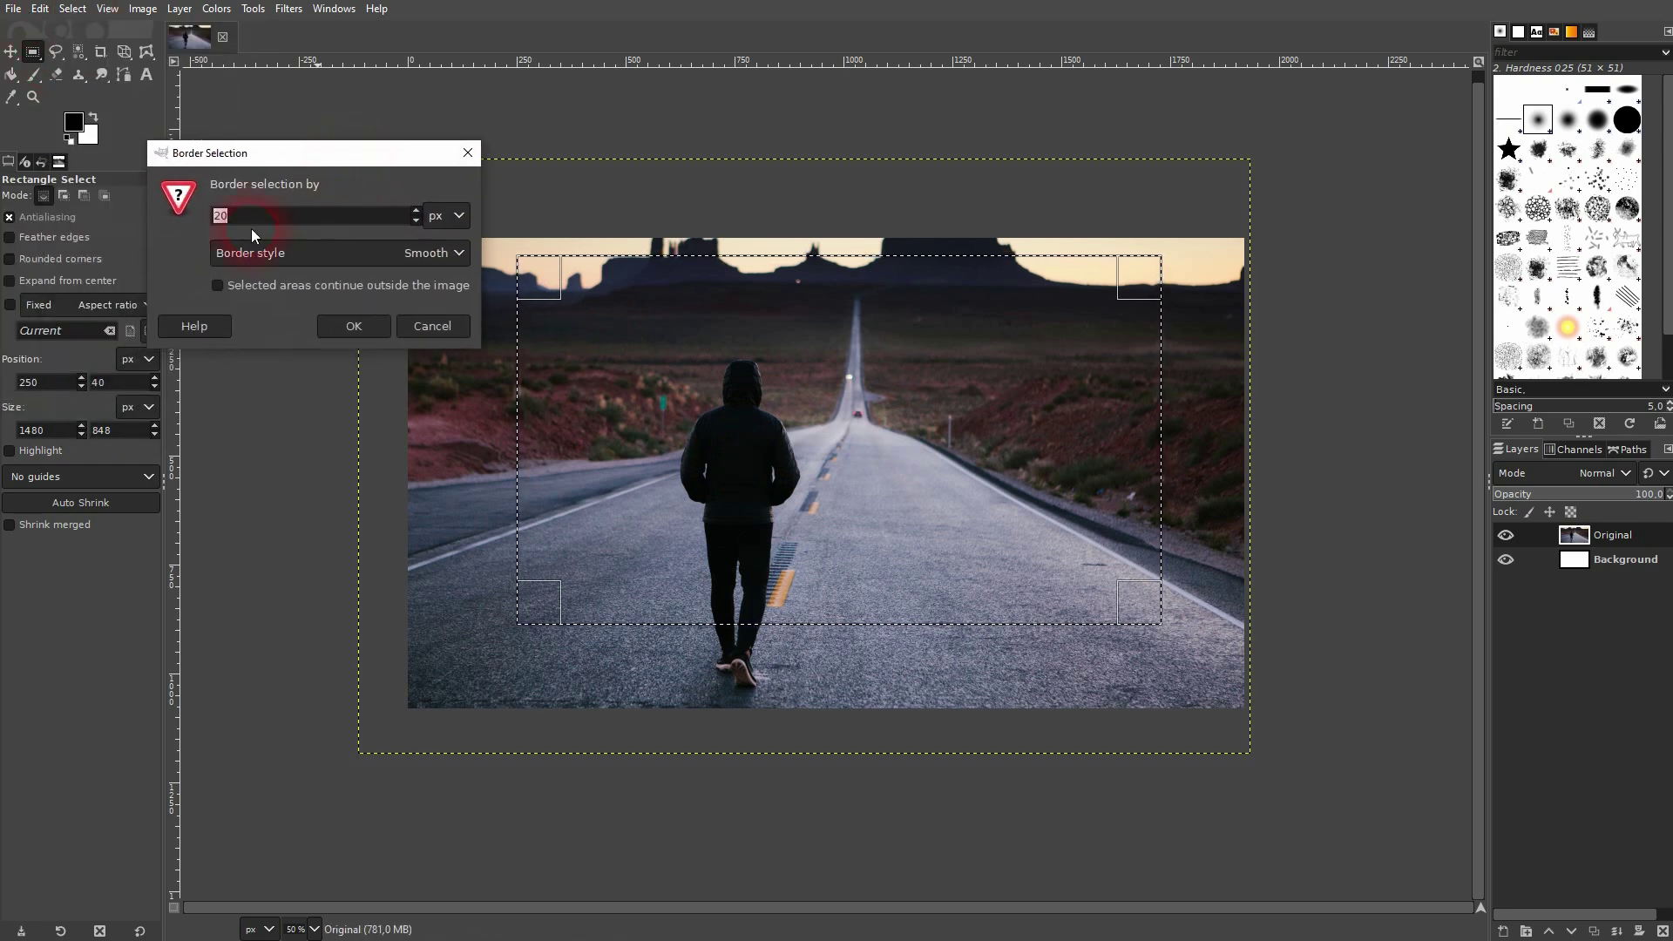
left_click(450, 250)
left_click(352, 303)
left_click(362, 333)
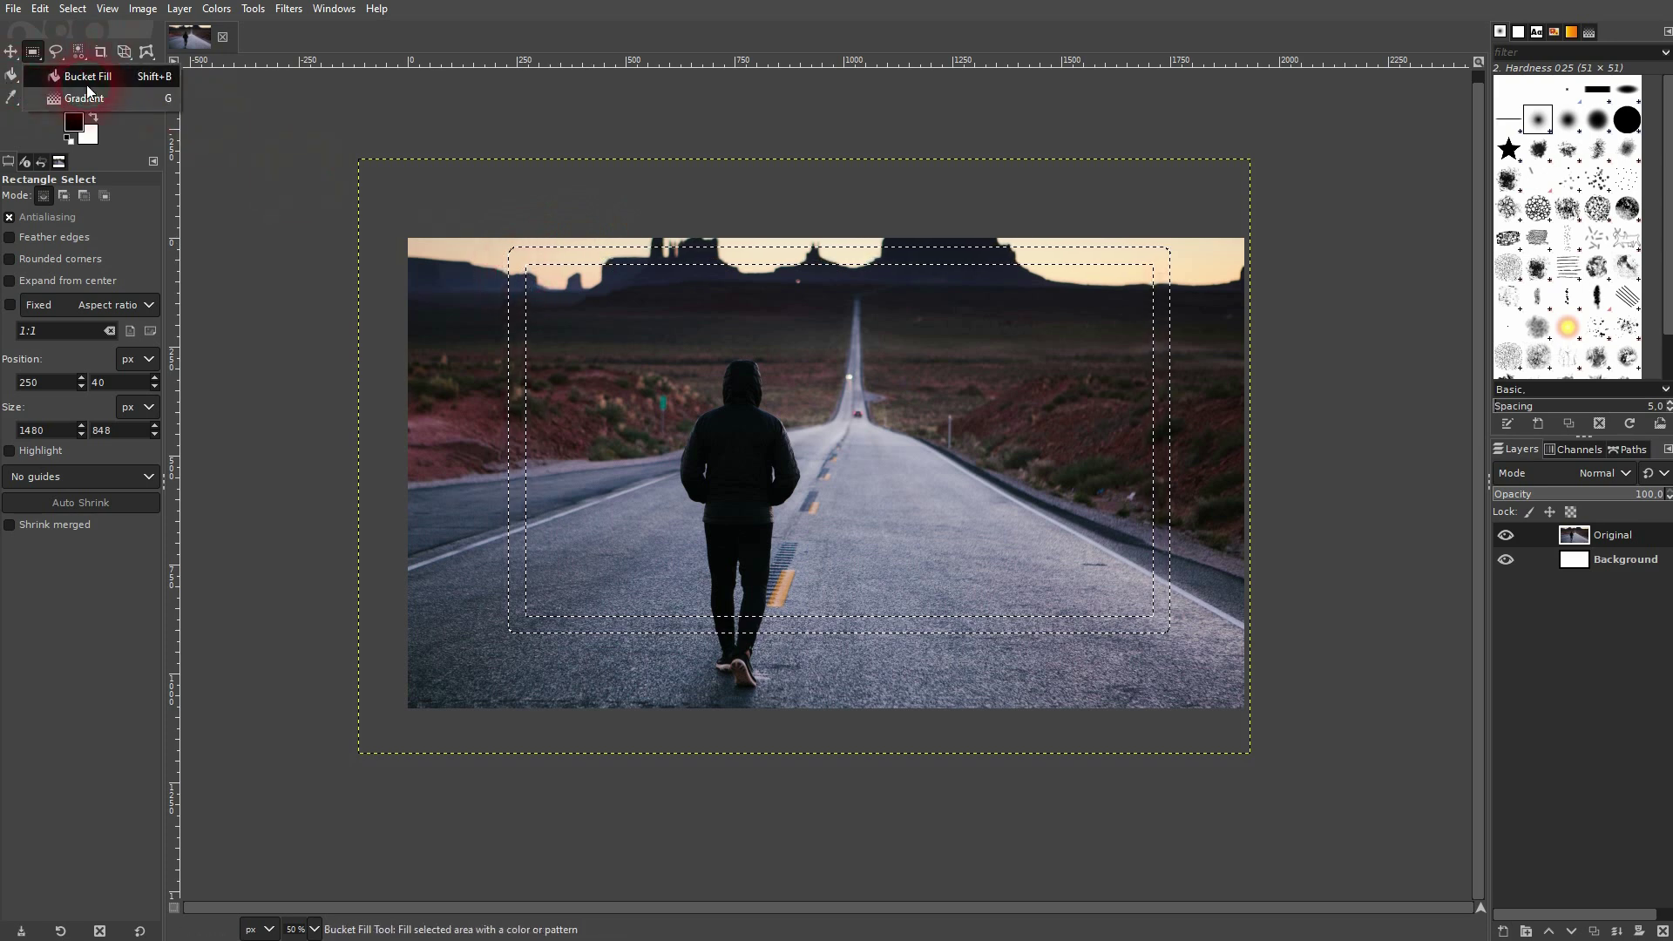
Create a new transparent layer named 'frame' above the photo
left_click(11, 78)
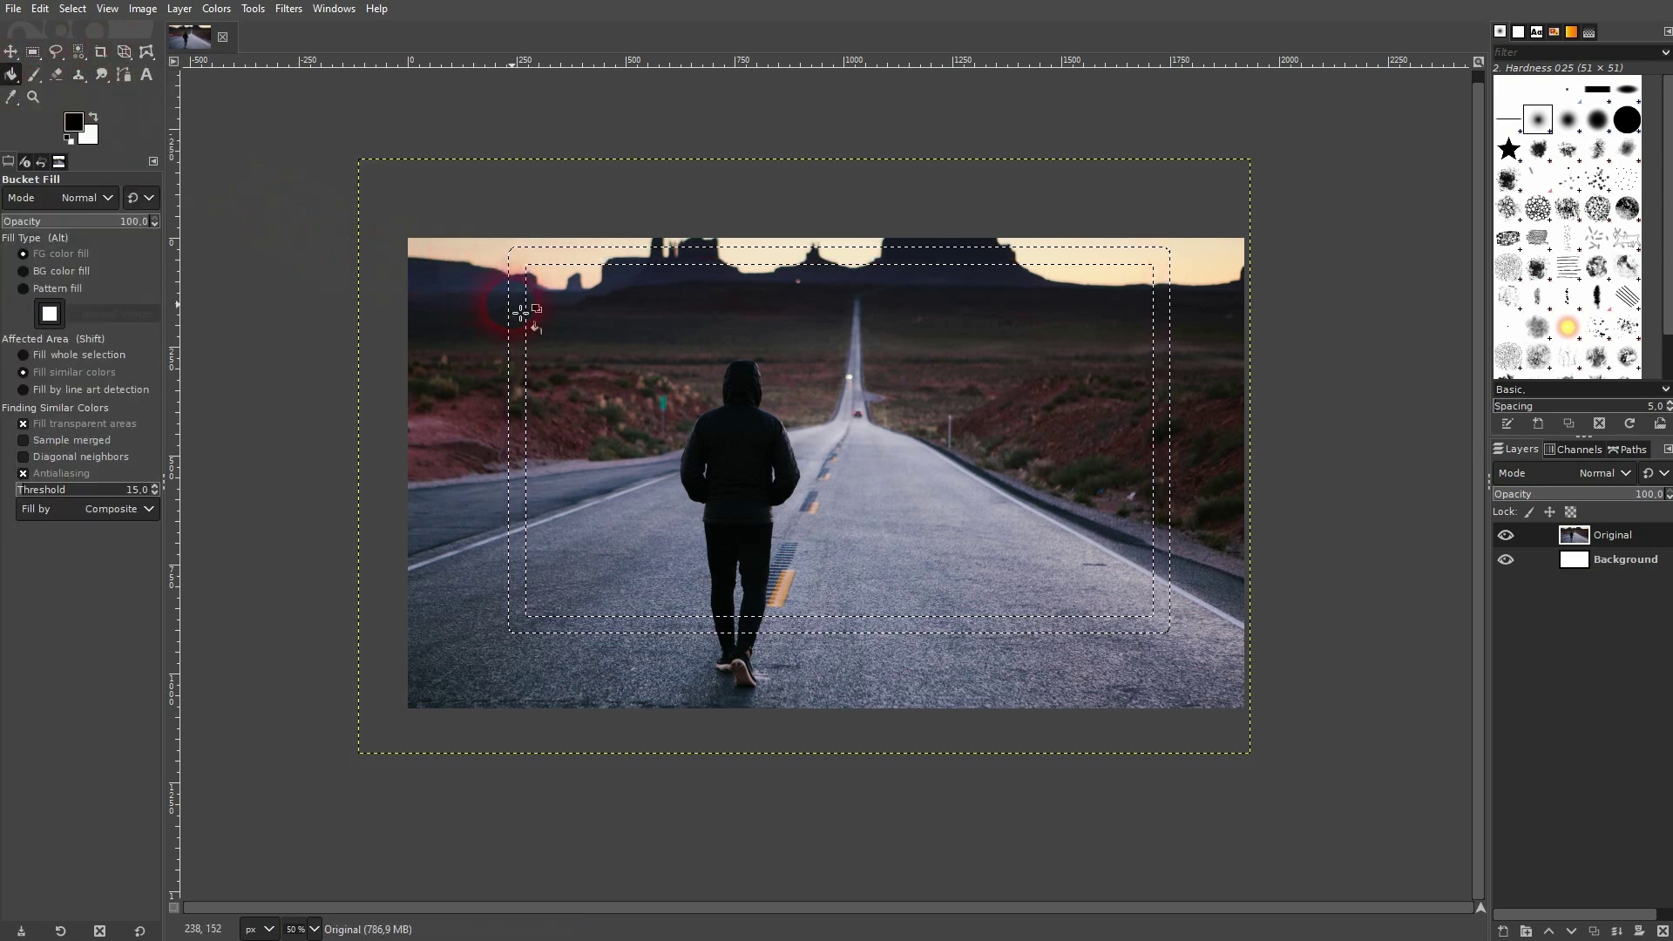
left_click(1506, 933)
left_click(1378, 589)
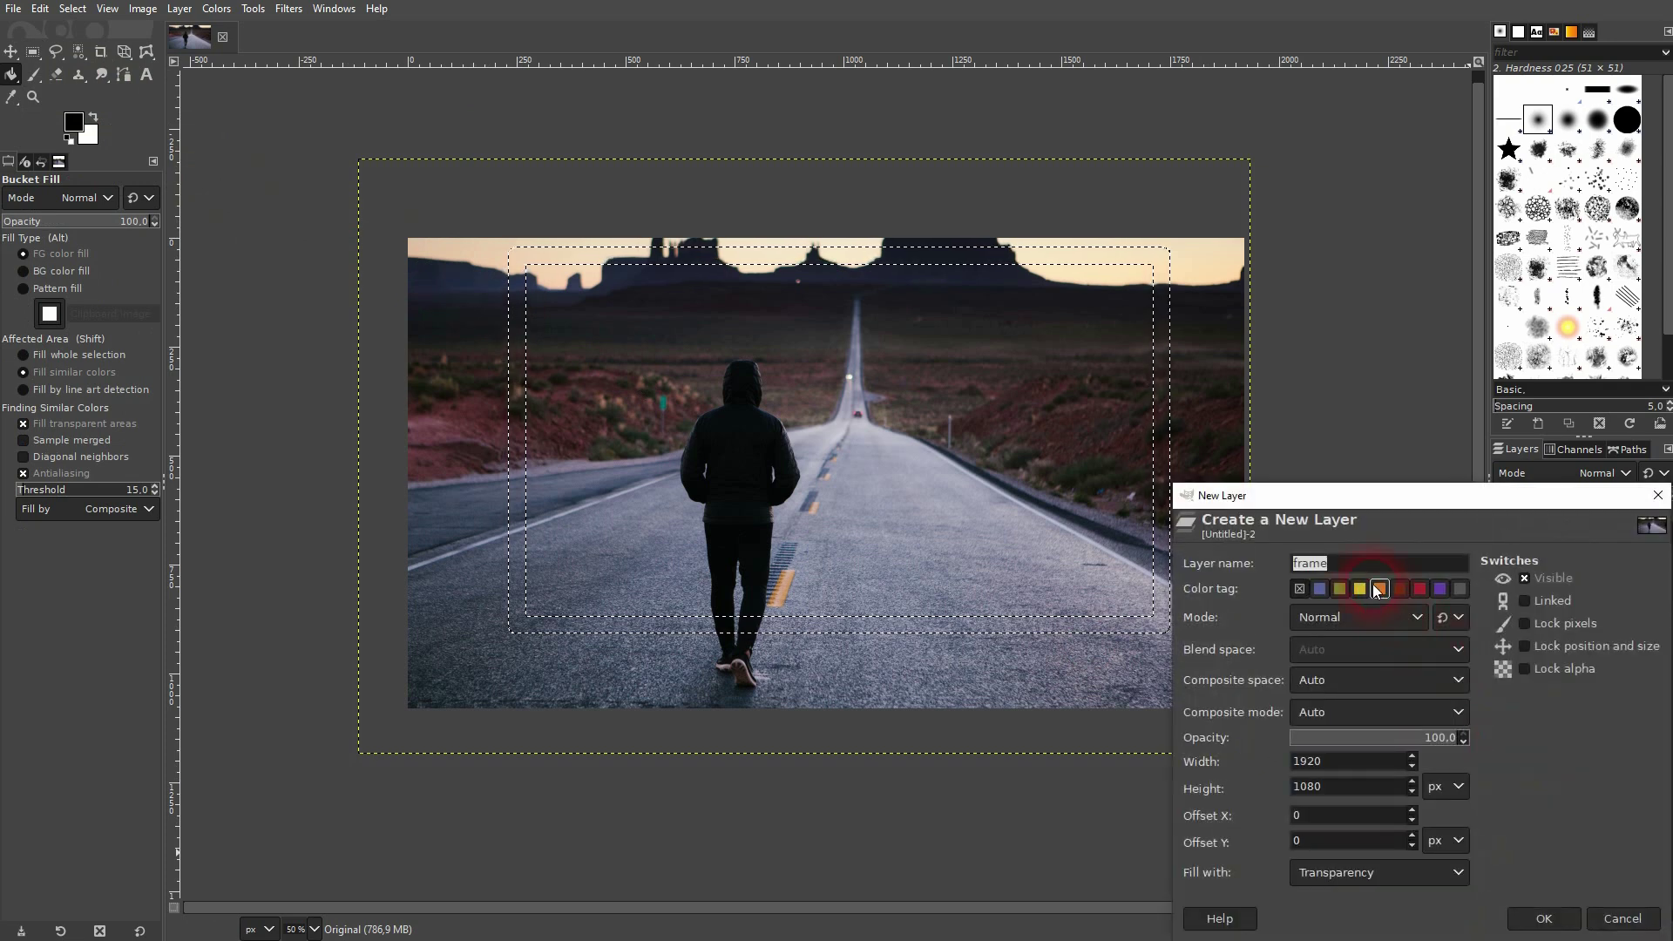
left_click(1381, 874)
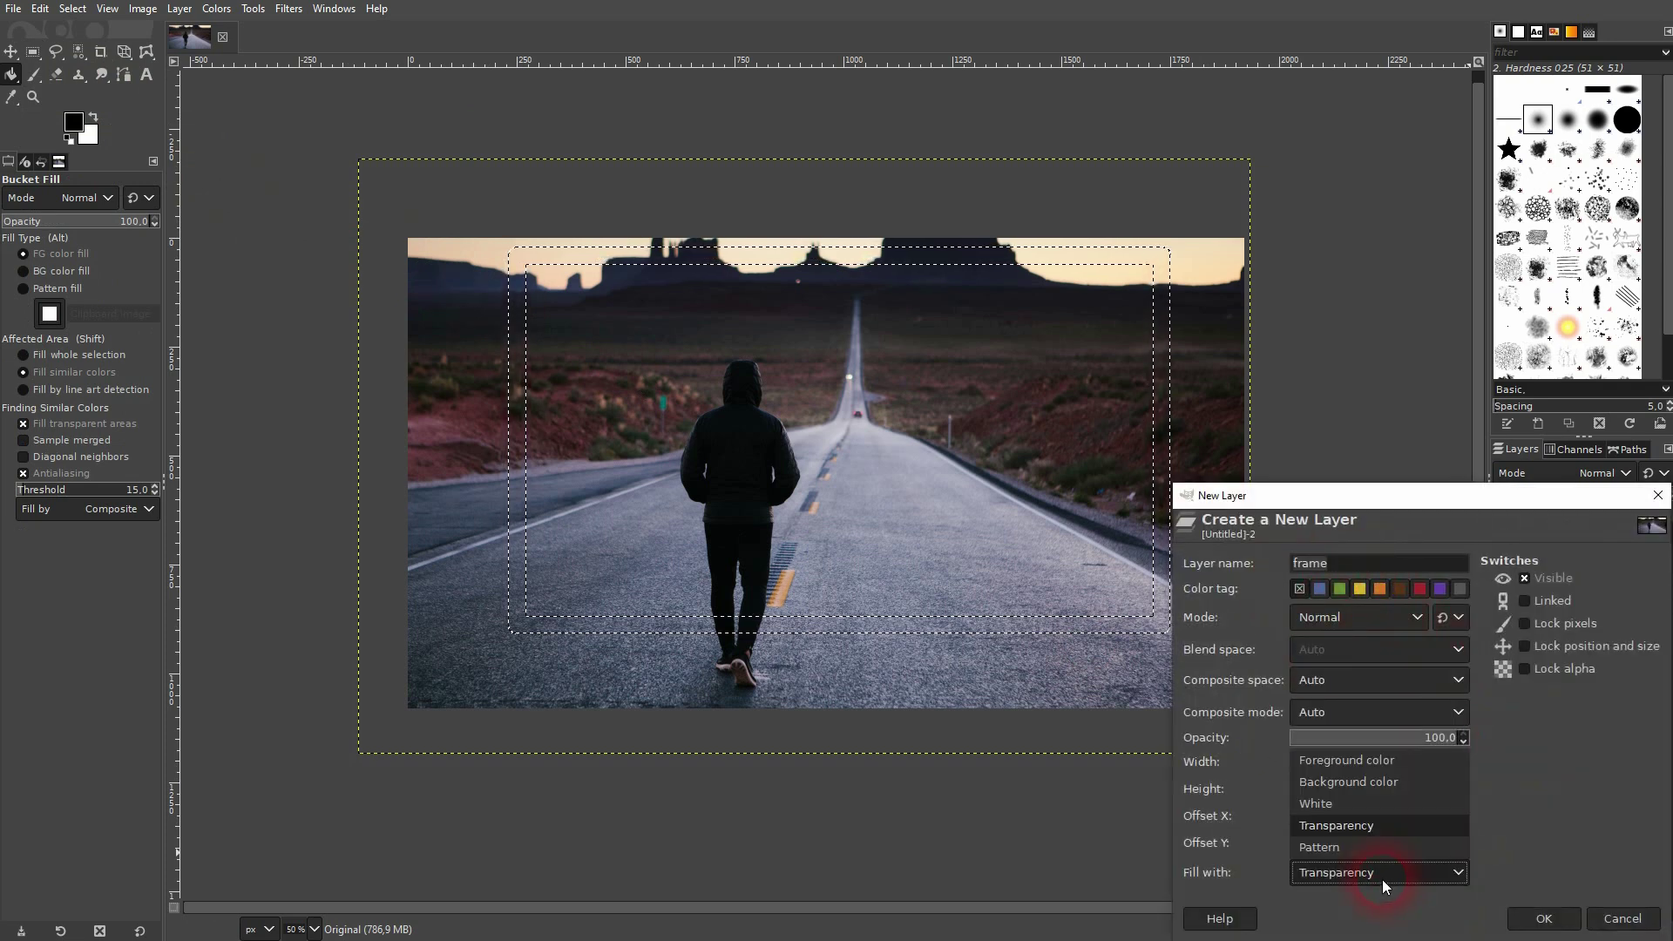
left_click(1328, 828)
left_click(1543, 919)
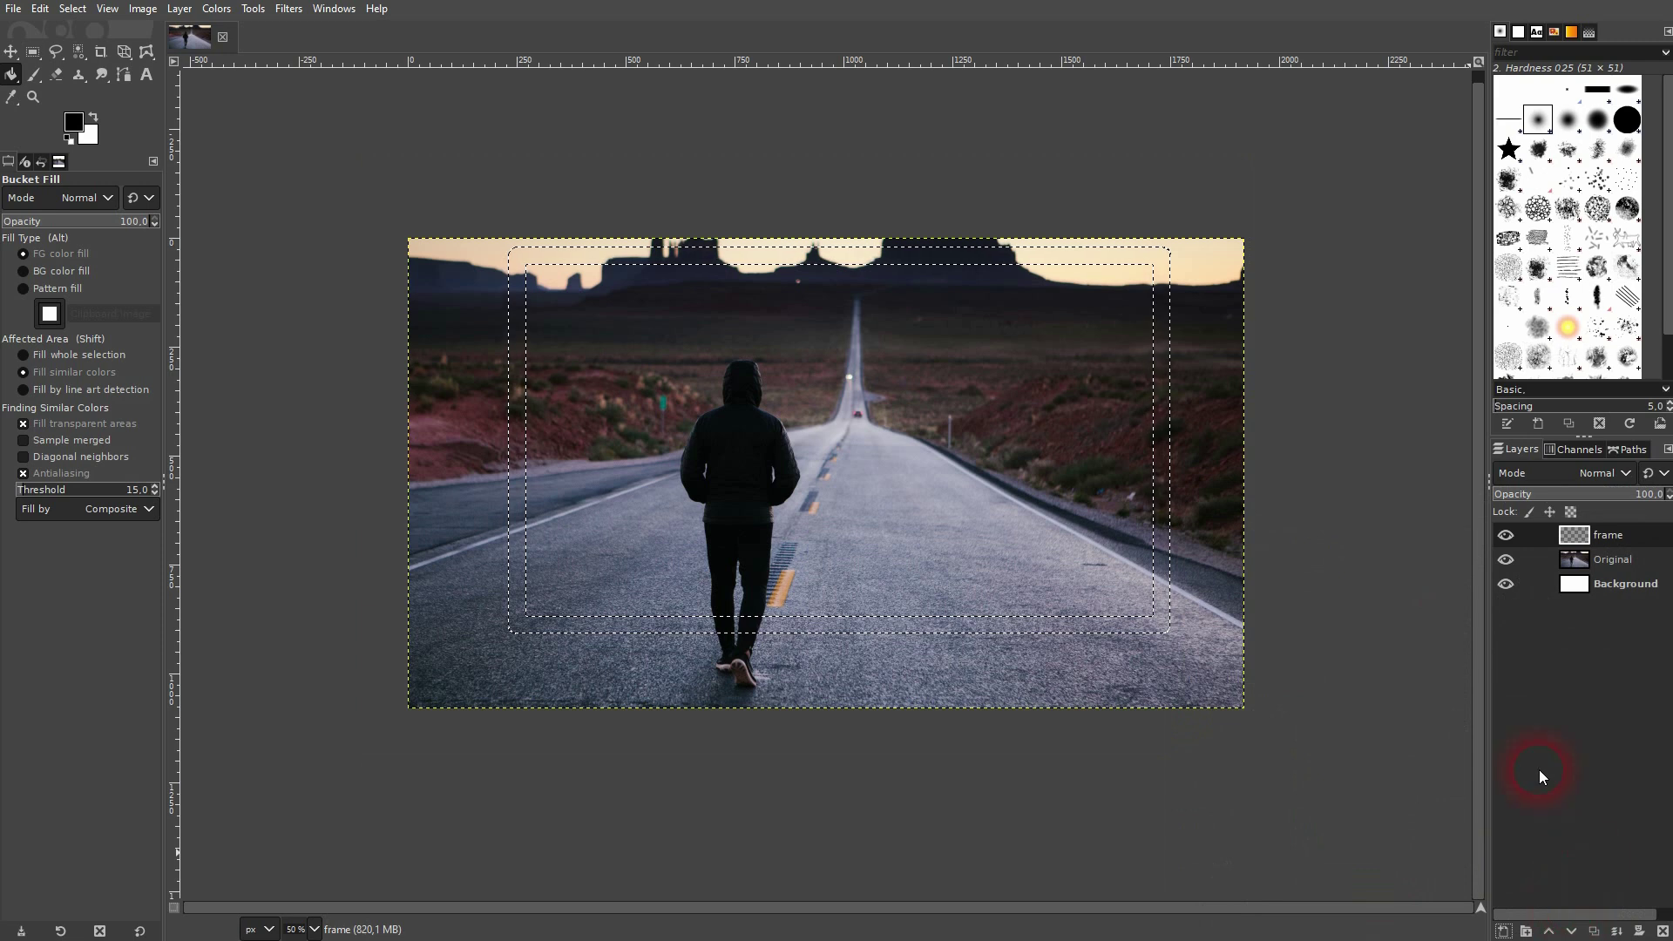
Fill the border band with white on the frame layer and clear the selection
left_click(1178, 398)
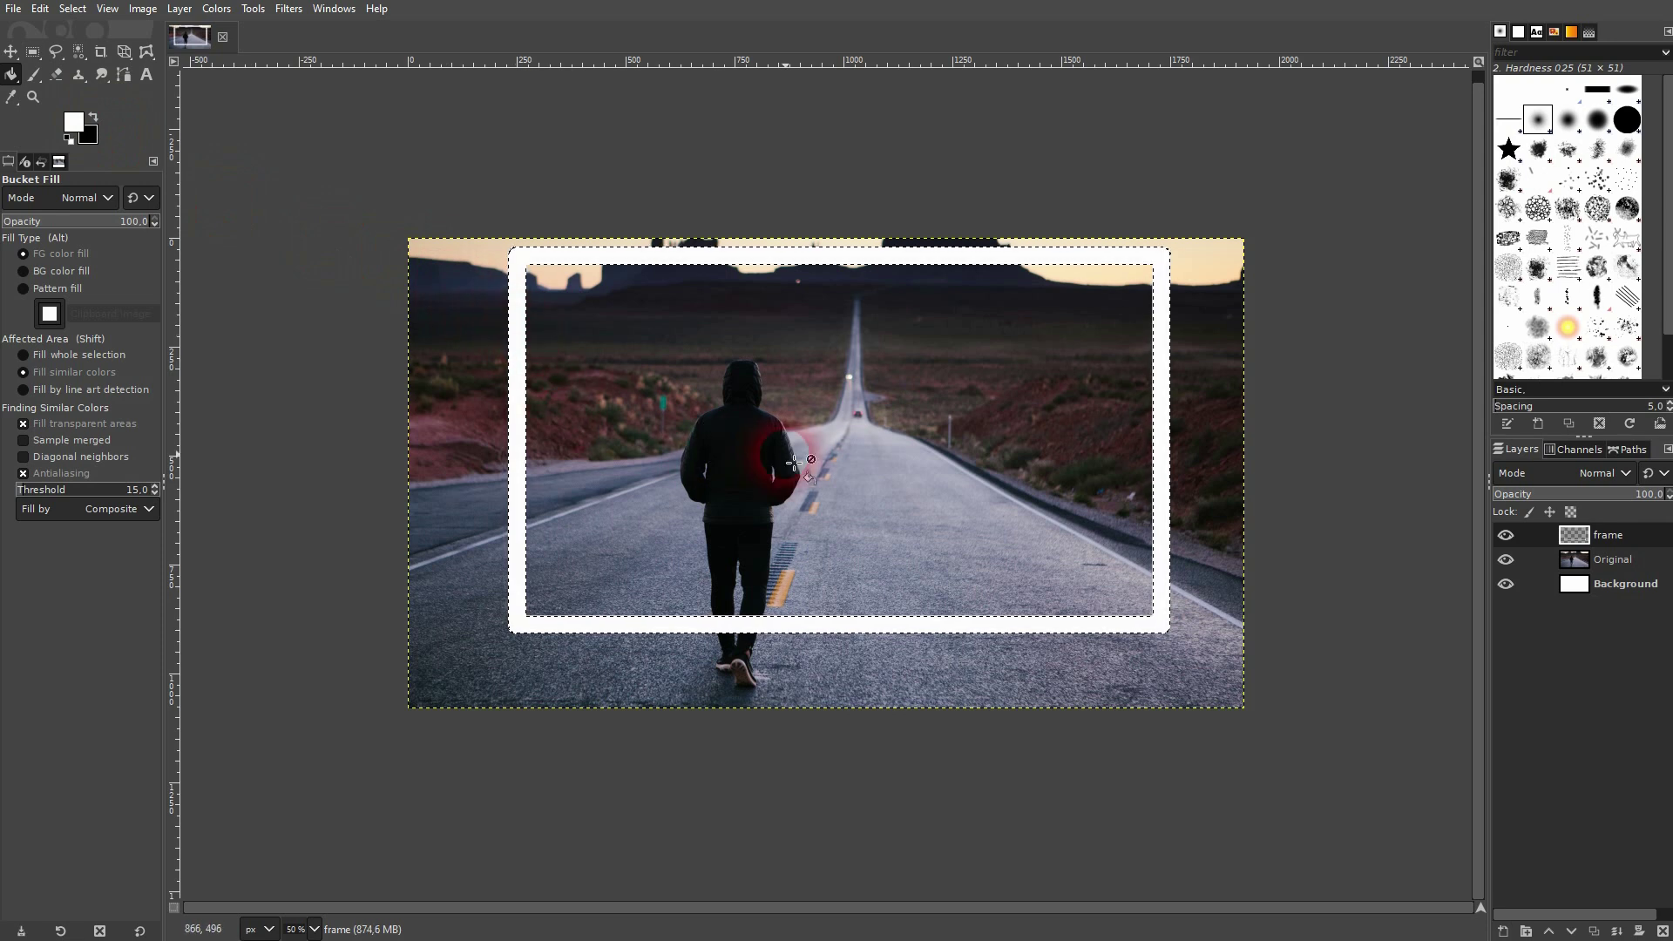
left_click(76, 12)
left_click(118, 56)
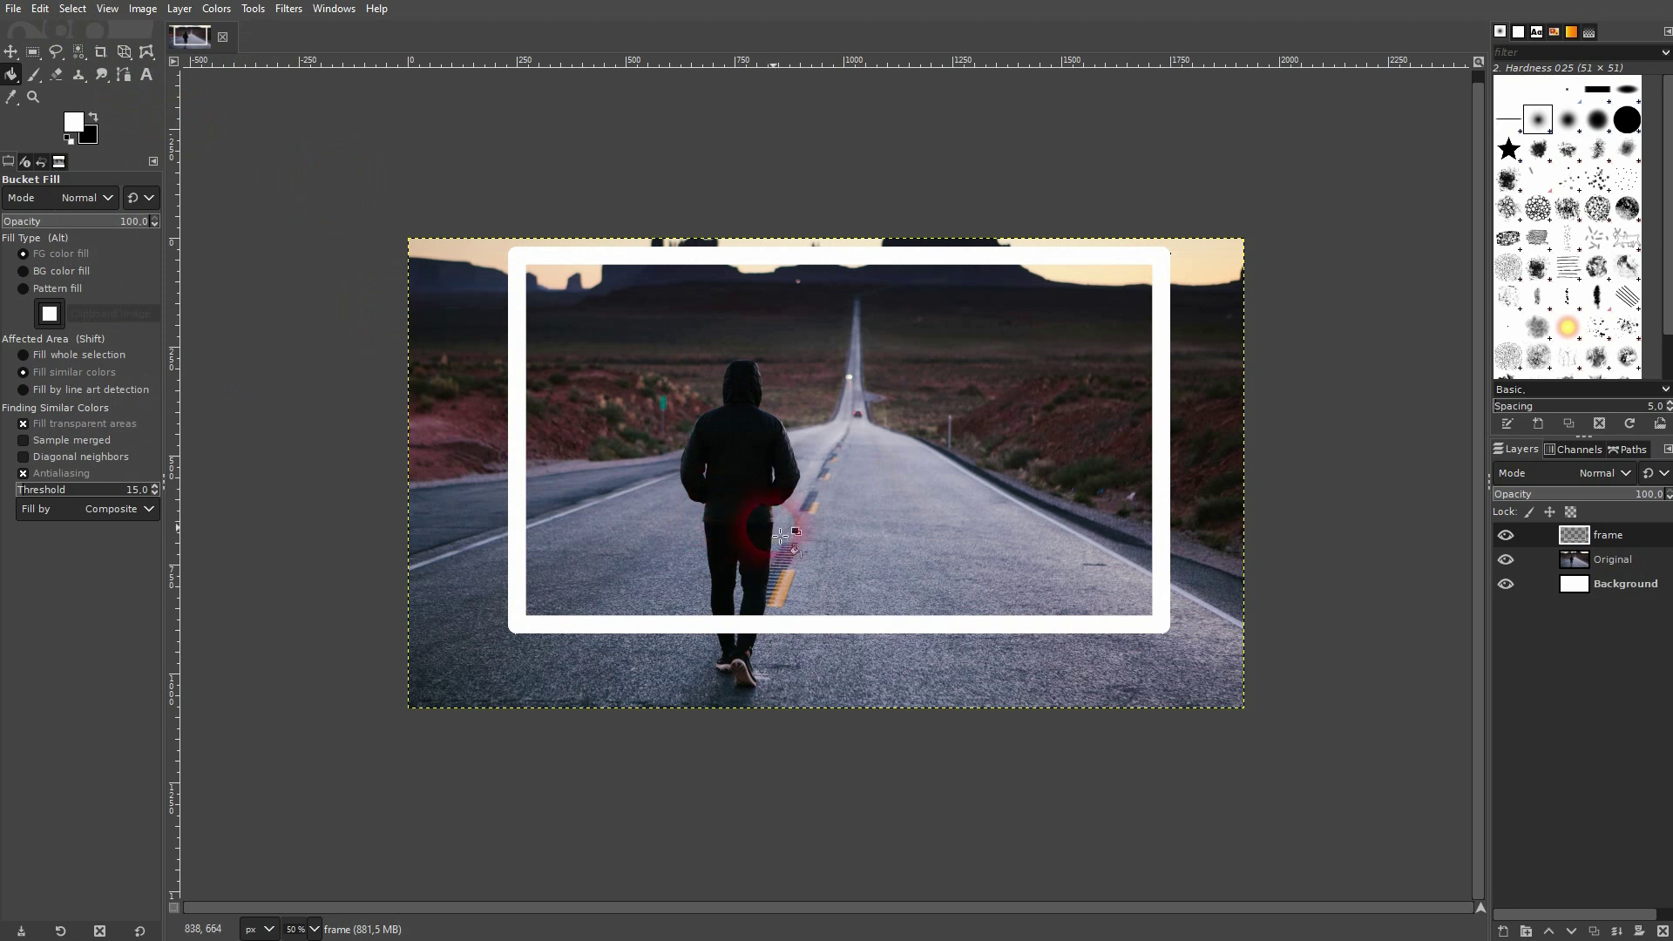
scroll(670, 429, "up", 1)
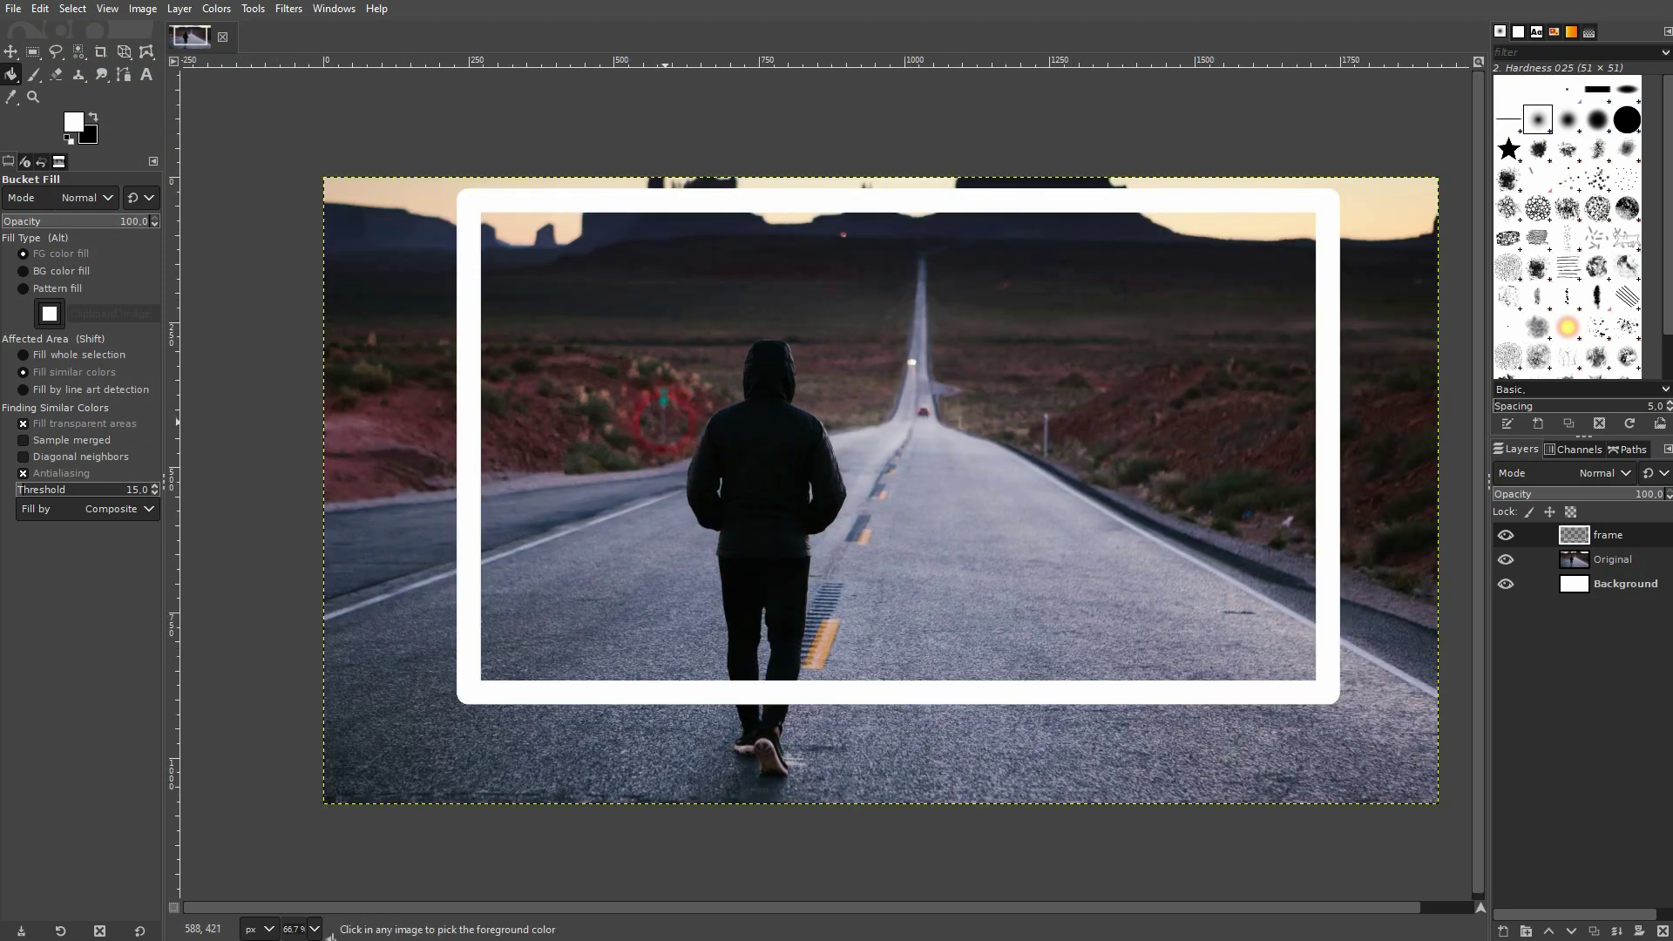
Apply a perspective transform that pulls the frame's left corners vertically inward
left_click_drag(124, 53, 216, 160)
left_click(481, 307)
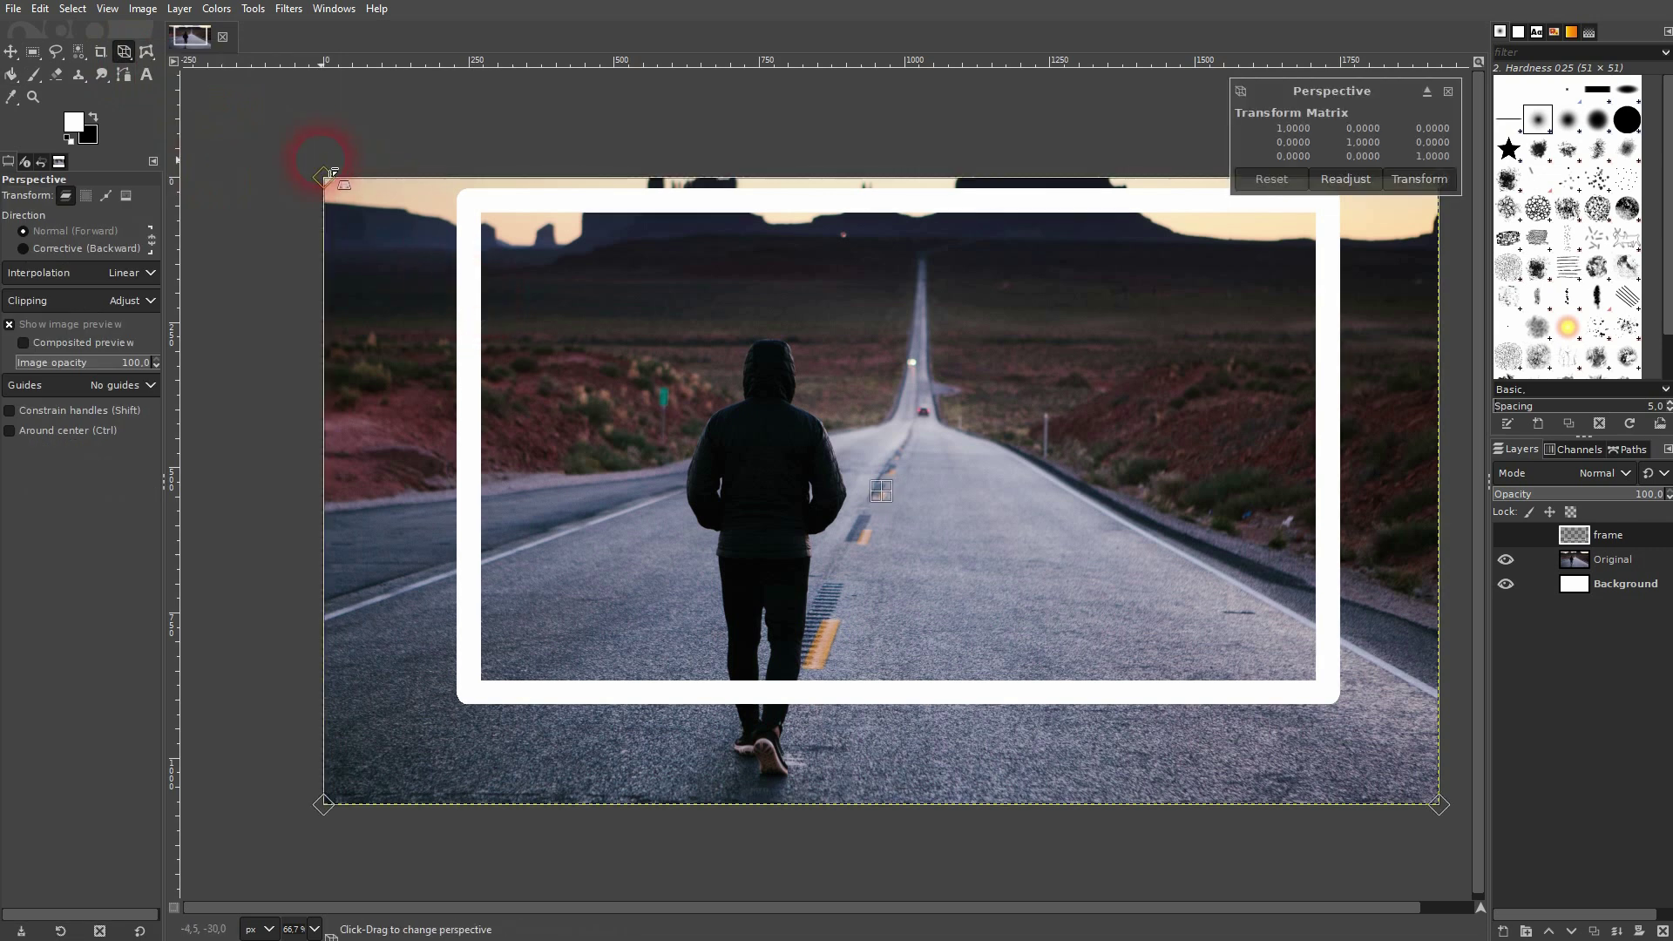
left_click_drag(325, 187, 336, 258)
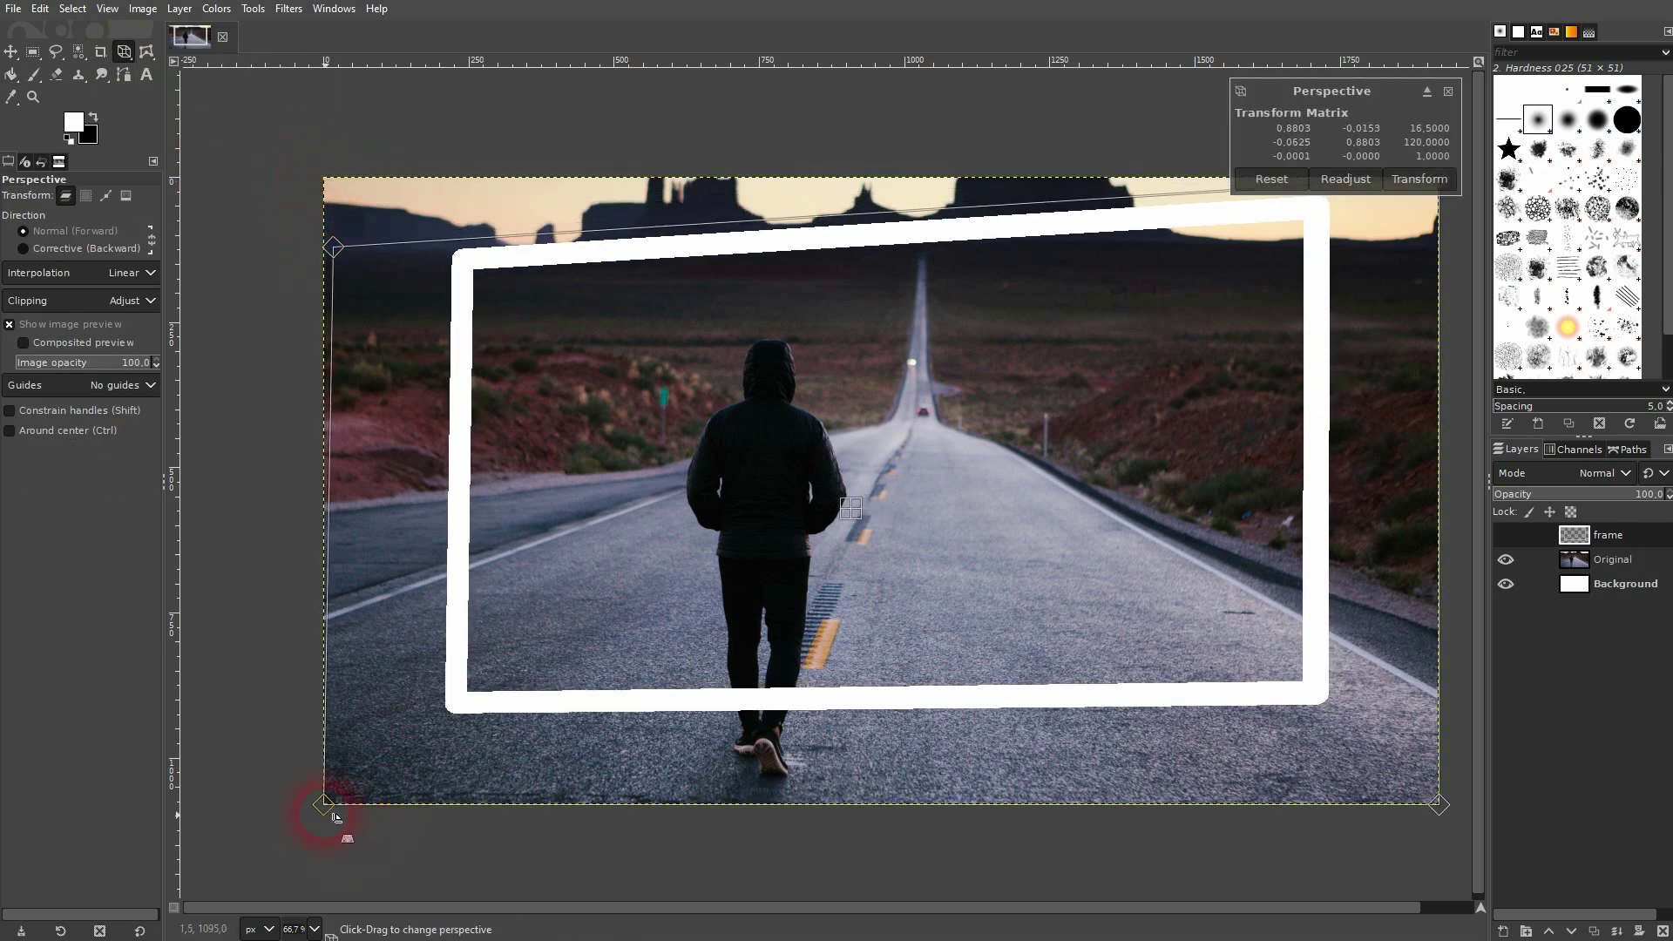
left_click_drag(332, 810, 339, 734)
mouse_move(342, 260)
left_mouse_down()
mouse_move(322, 283)
mouse_move(322, 256)
left_mouse_up()
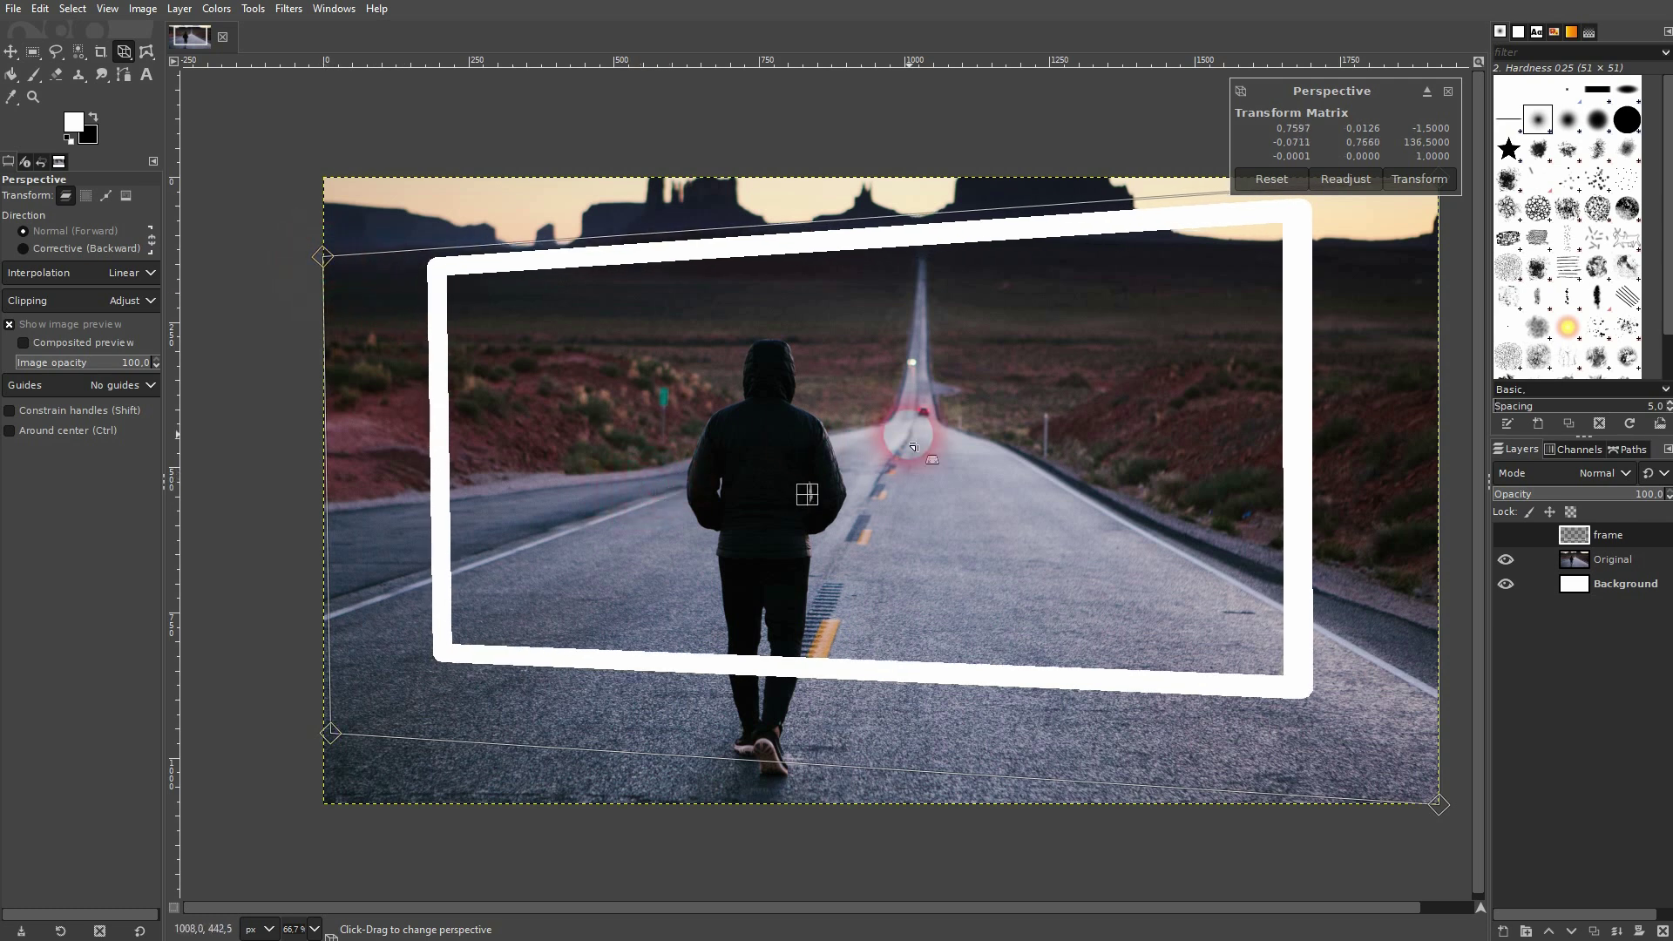
left_click(1403, 183)
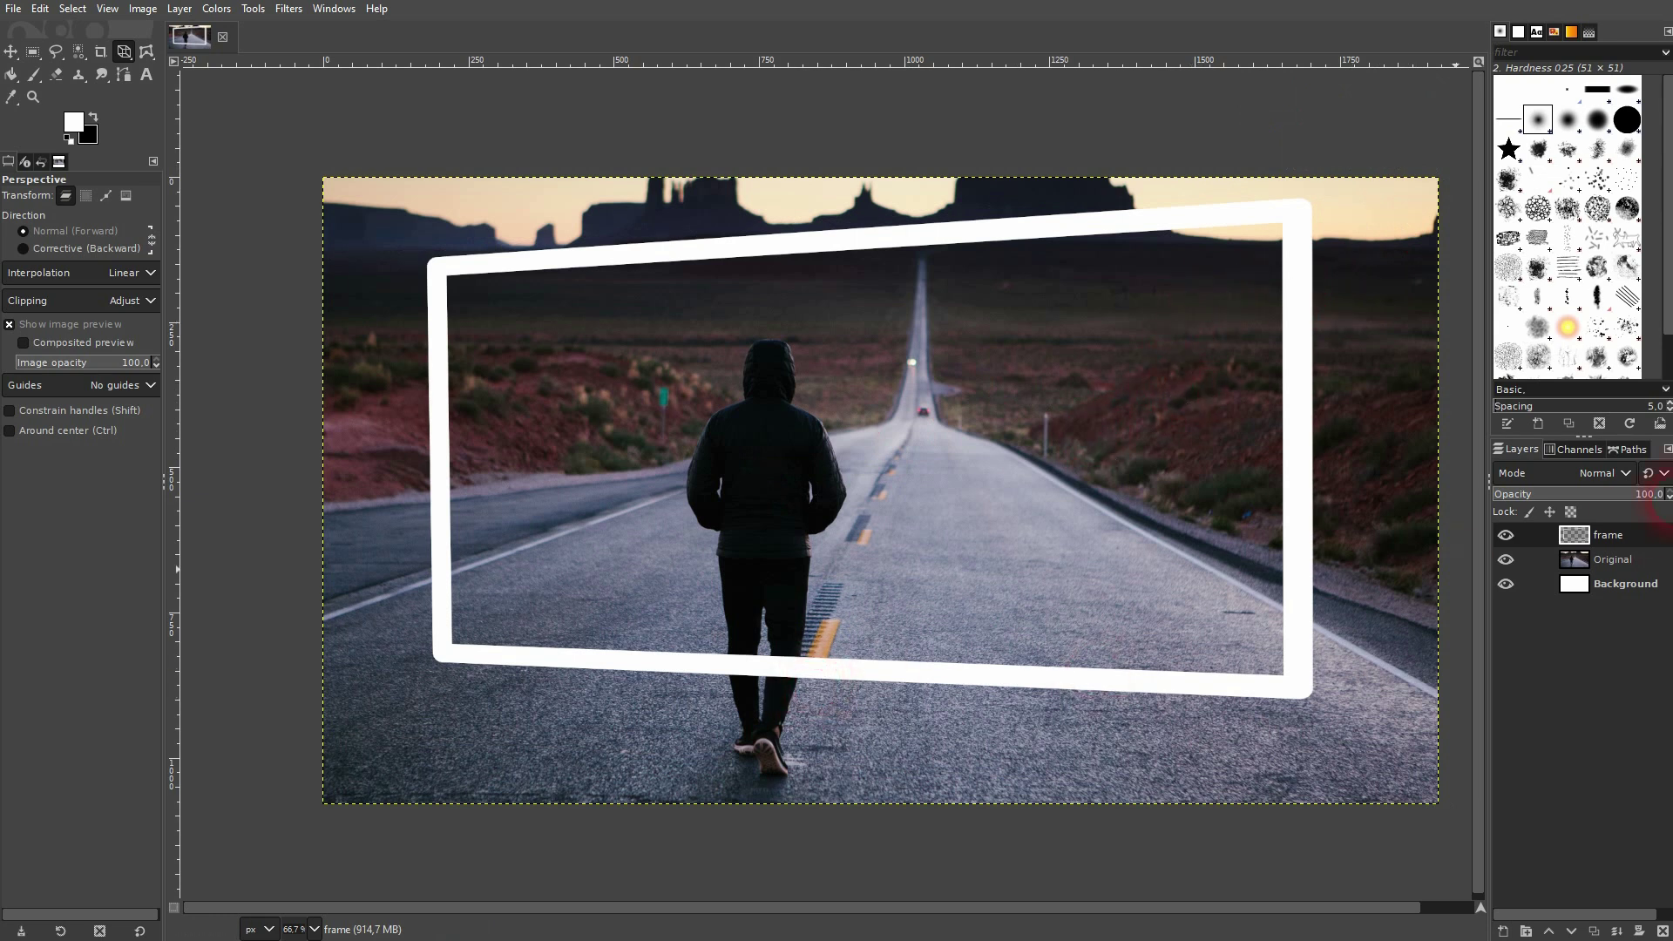
Add a White (full opacity) mask to the frame layer and select the mask for painting
right_click(1626, 538)
left_click(1526, 232)
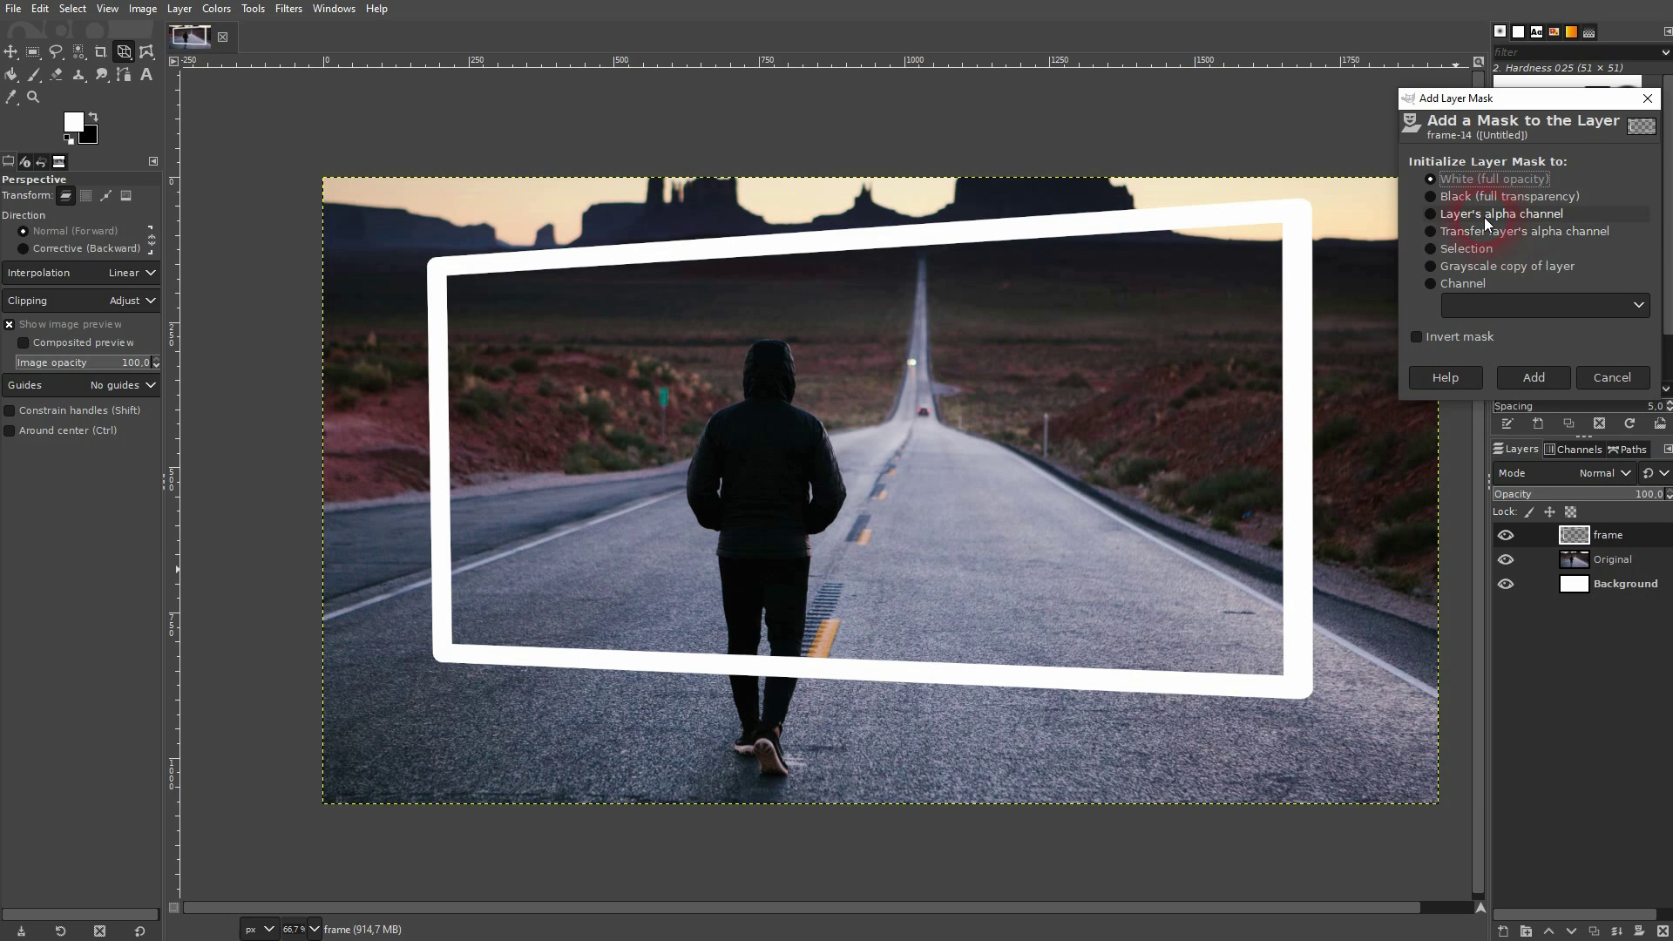
left_click(1556, 376)
left_click(1607, 540)
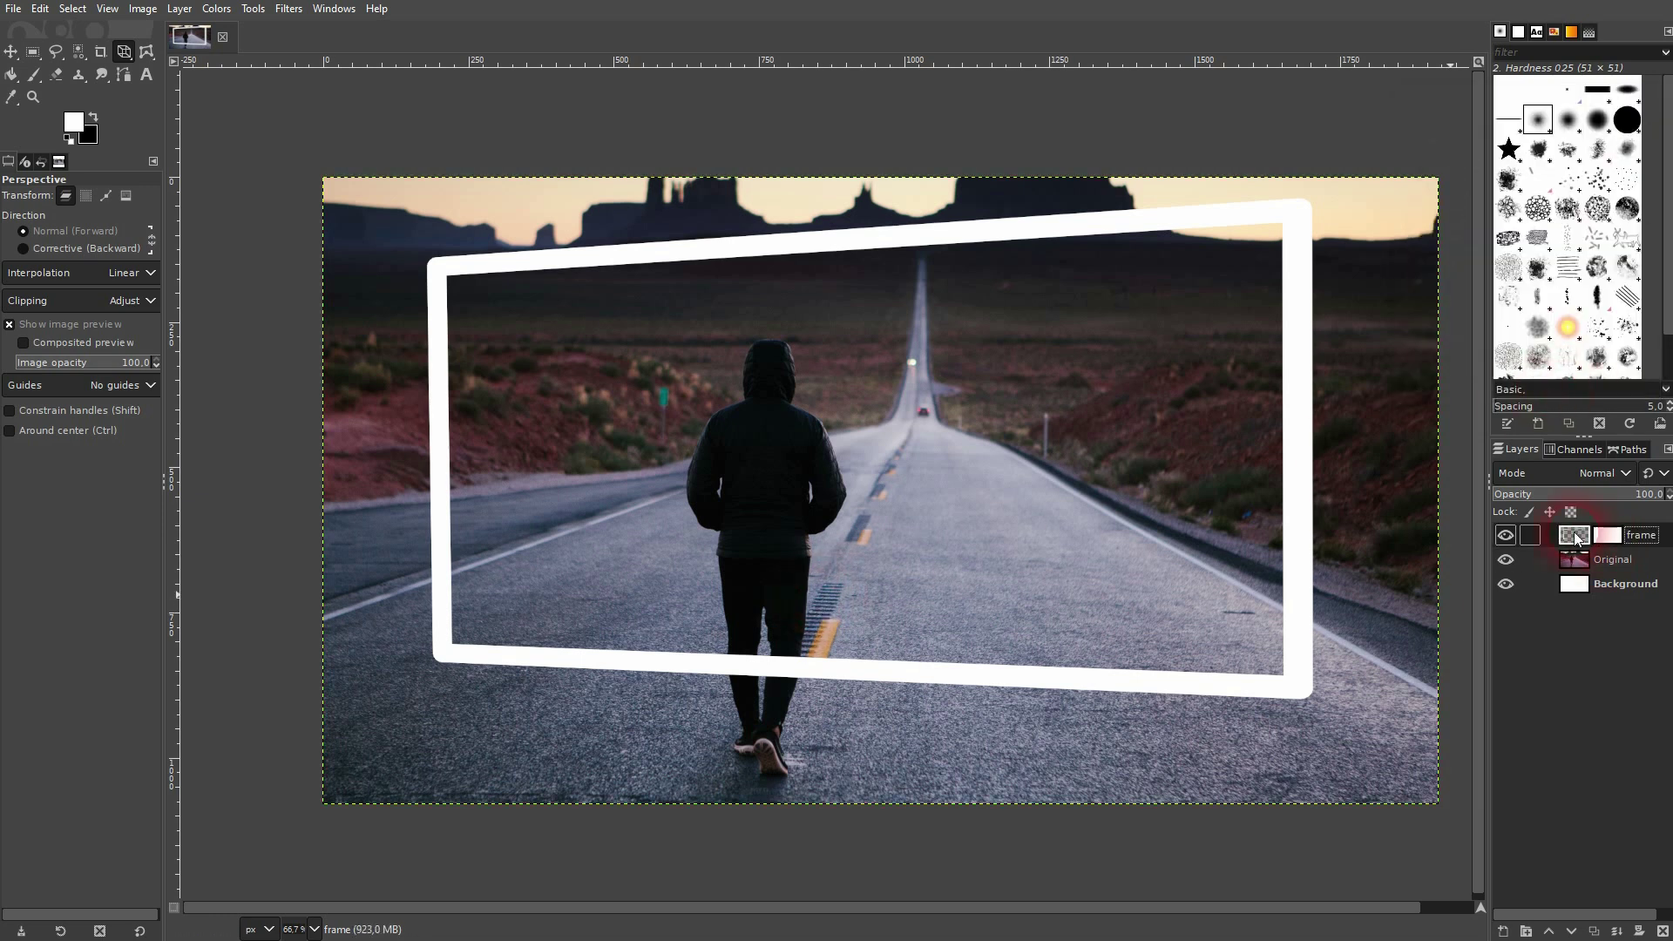
left_click(187, 129)
Set up the Paintbrush in black at size 23 and zoom in on the legs
left_click(42, 75)
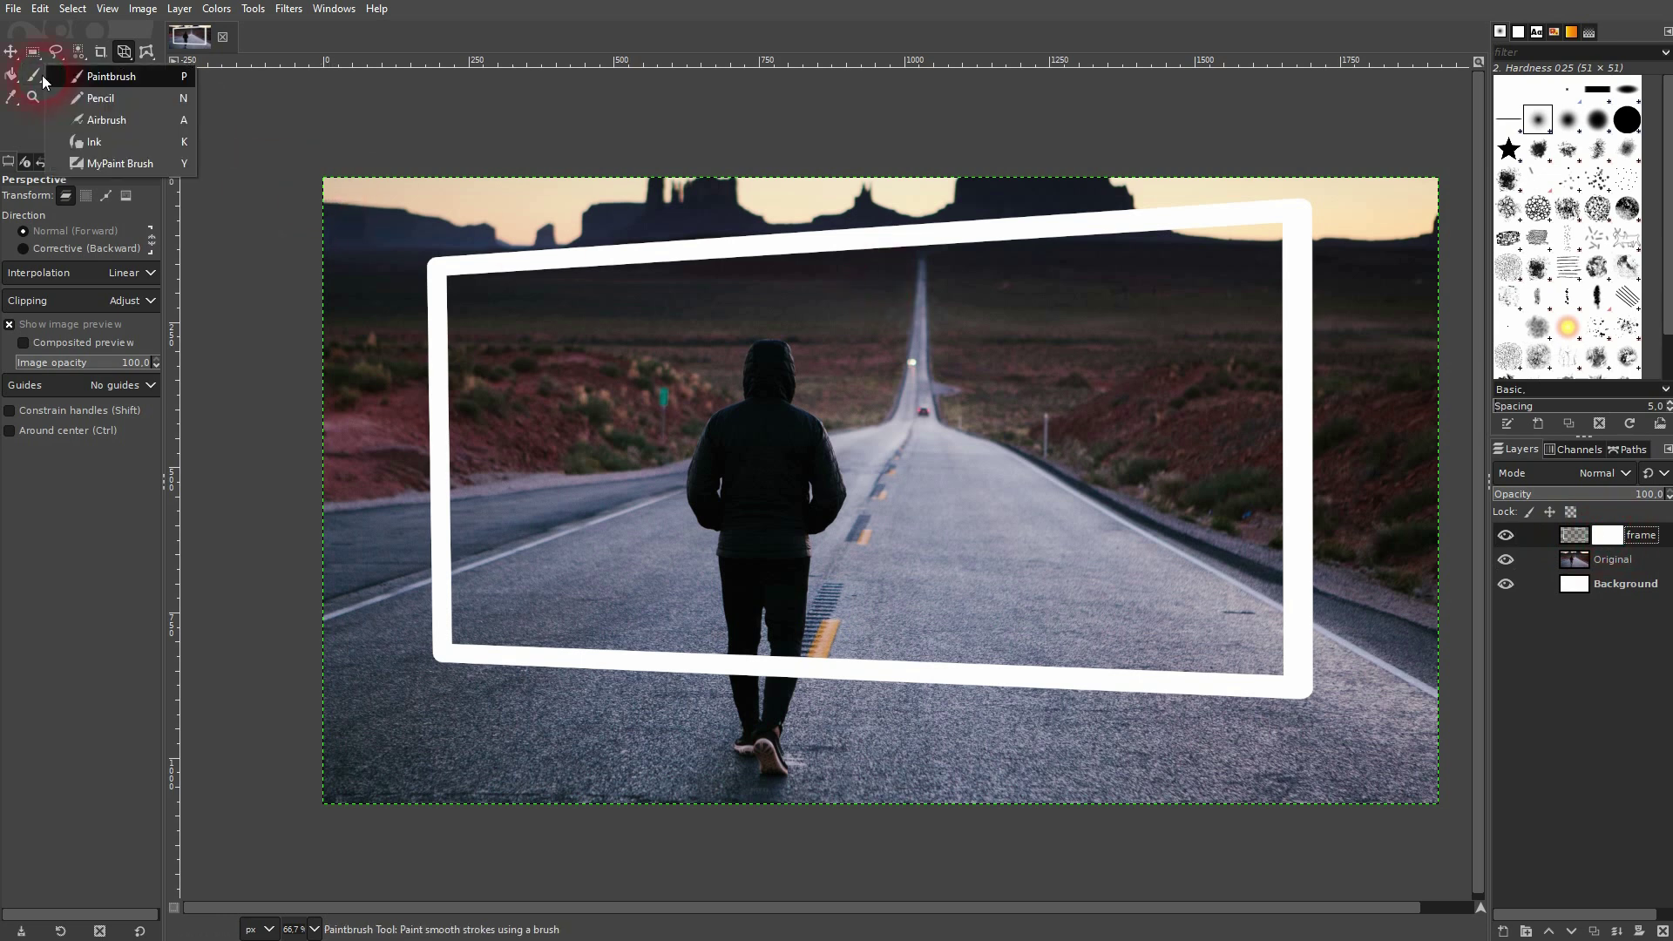
left_click(117, 76)
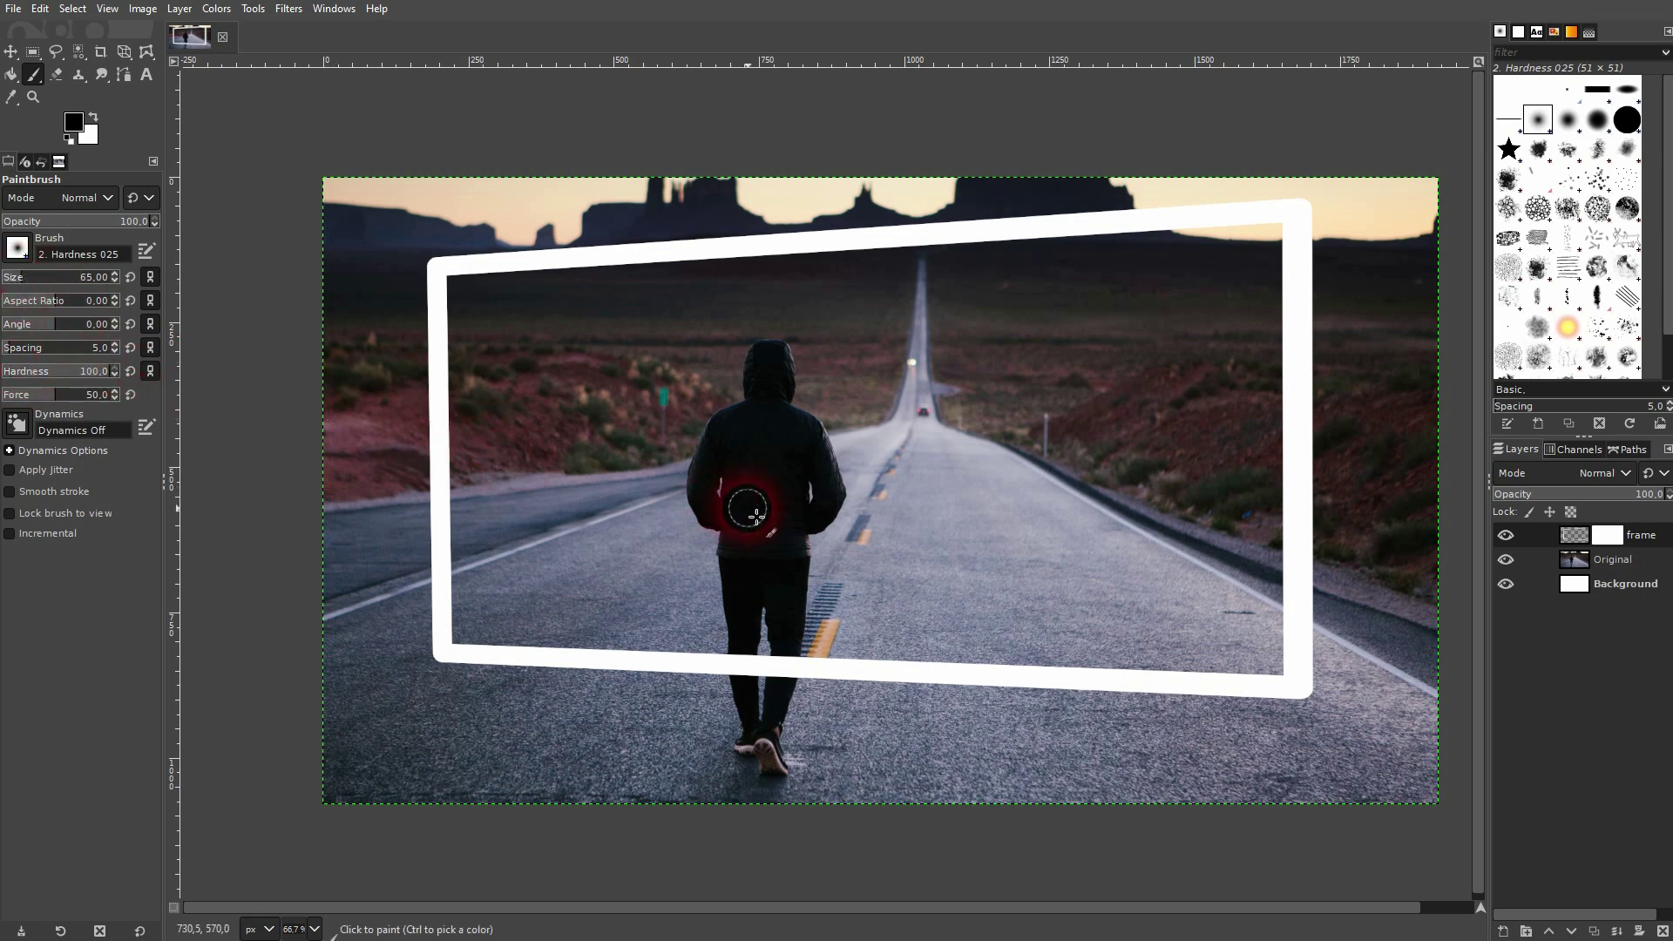
scroll(752, 708, "up", 4)
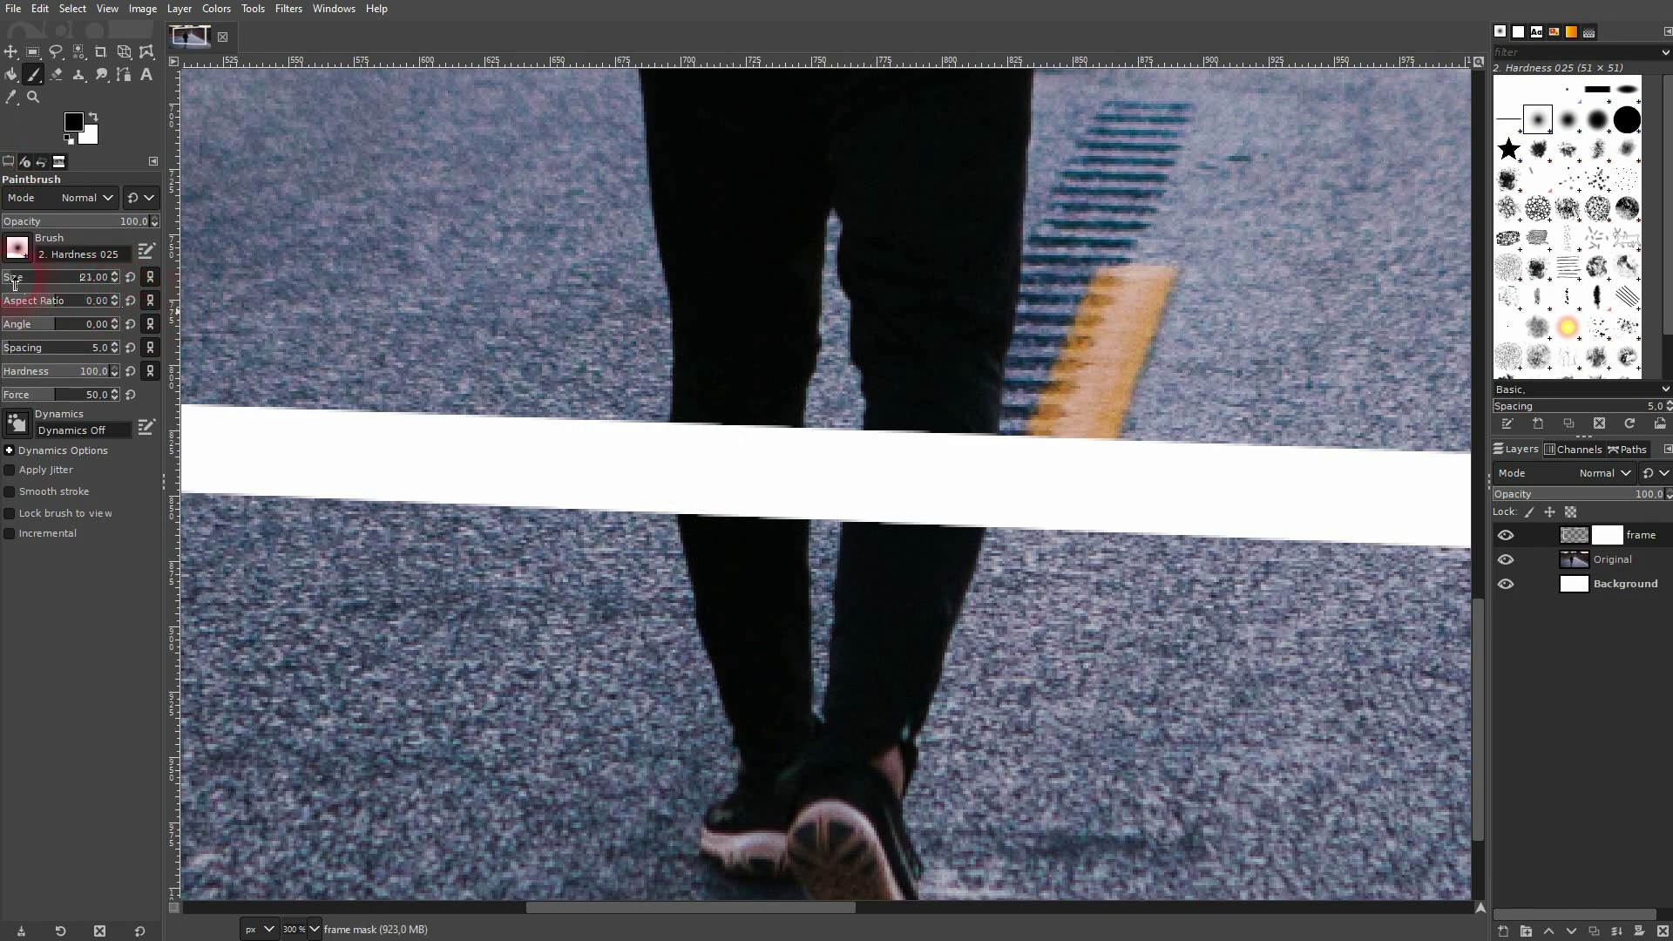
Paint black on the frame mask over the bottom bar across both legs, trimming the middle piece's edges
mouse_move(705, 410)
left_mouse_down()
mouse_move(717, 478)
mouse_move(747, 443)
mouse_move(758, 452)
mouse_move(757, 545)
left_mouse_up()
mouse_move(907, 392)
left_mouse_down()
mouse_move(904, 520)
mouse_move(918, 471)
mouse_move(955, 481)
mouse_move(945, 545)
mouse_move(909, 503)
left_mouse_up()
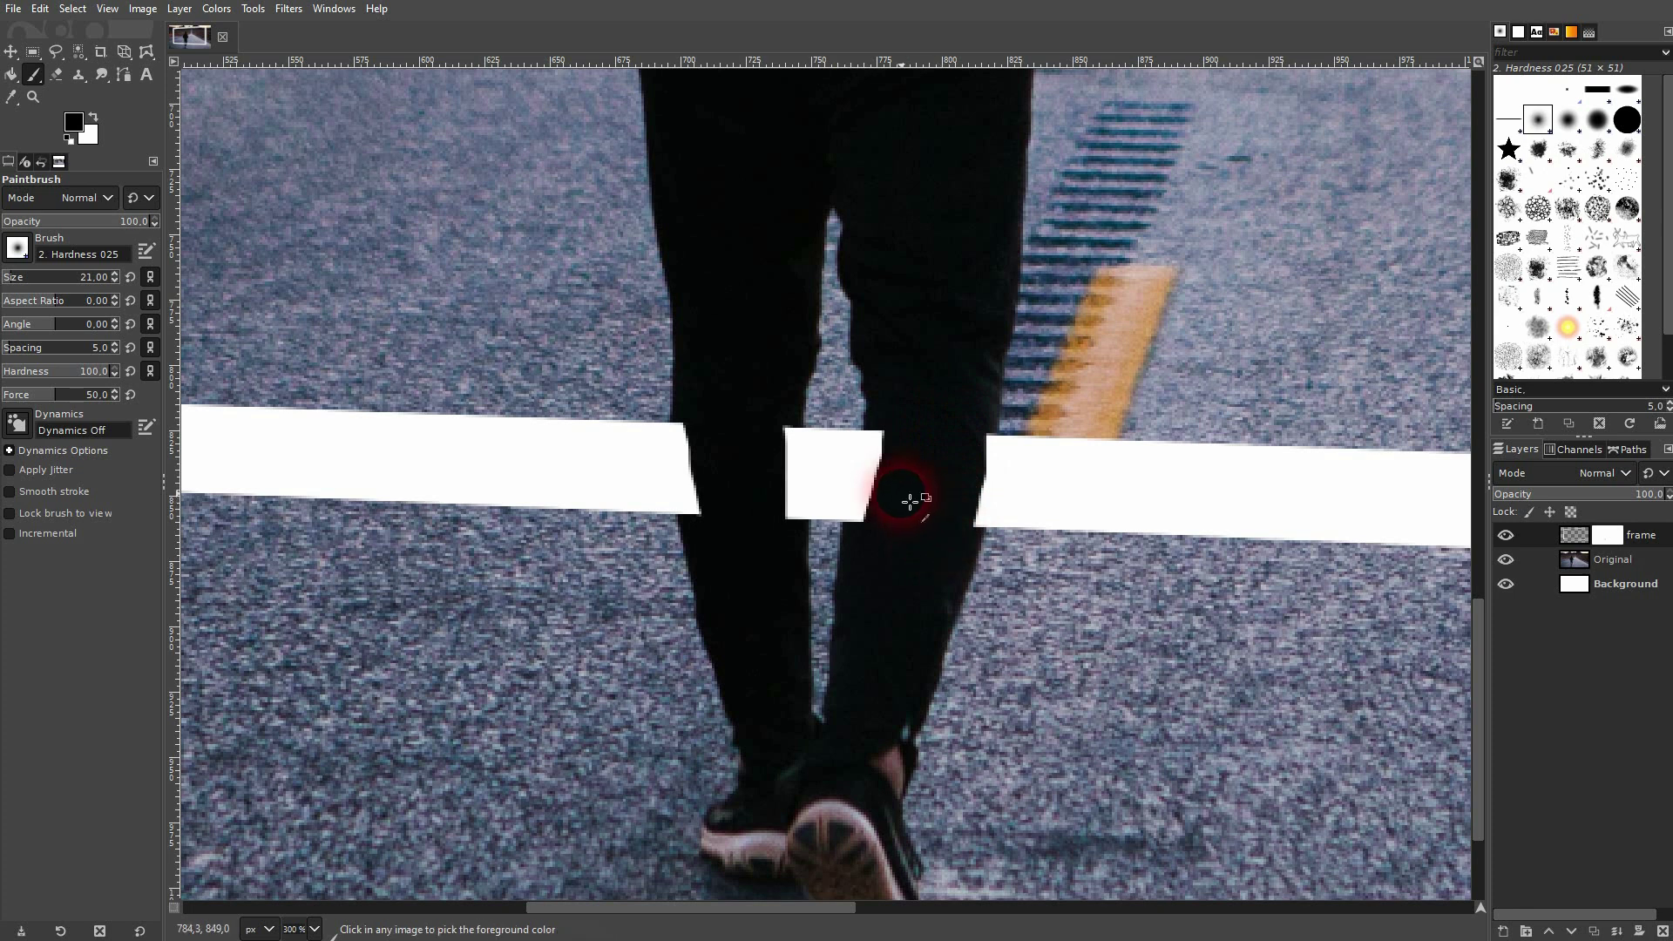
scroll(909, 501, "up", 2)
mouse_move(896, 400)
left_mouse_down()
mouse_move(885, 389)
mouse_move(868, 567)
mouse_move(866, 508)
mouse_move(906, 377)
mouse_move(898, 402)
mouse_move(874, 403)
mouse_move(854, 579)
mouse_move(963, 586)
mouse_move(1001, 560)
mouse_move(1034, 401)
mouse_move(1026, 542)
mouse_move(915, 578)
mouse_move(851, 560)
mouse_move(896, 280)
left_mouse_up()
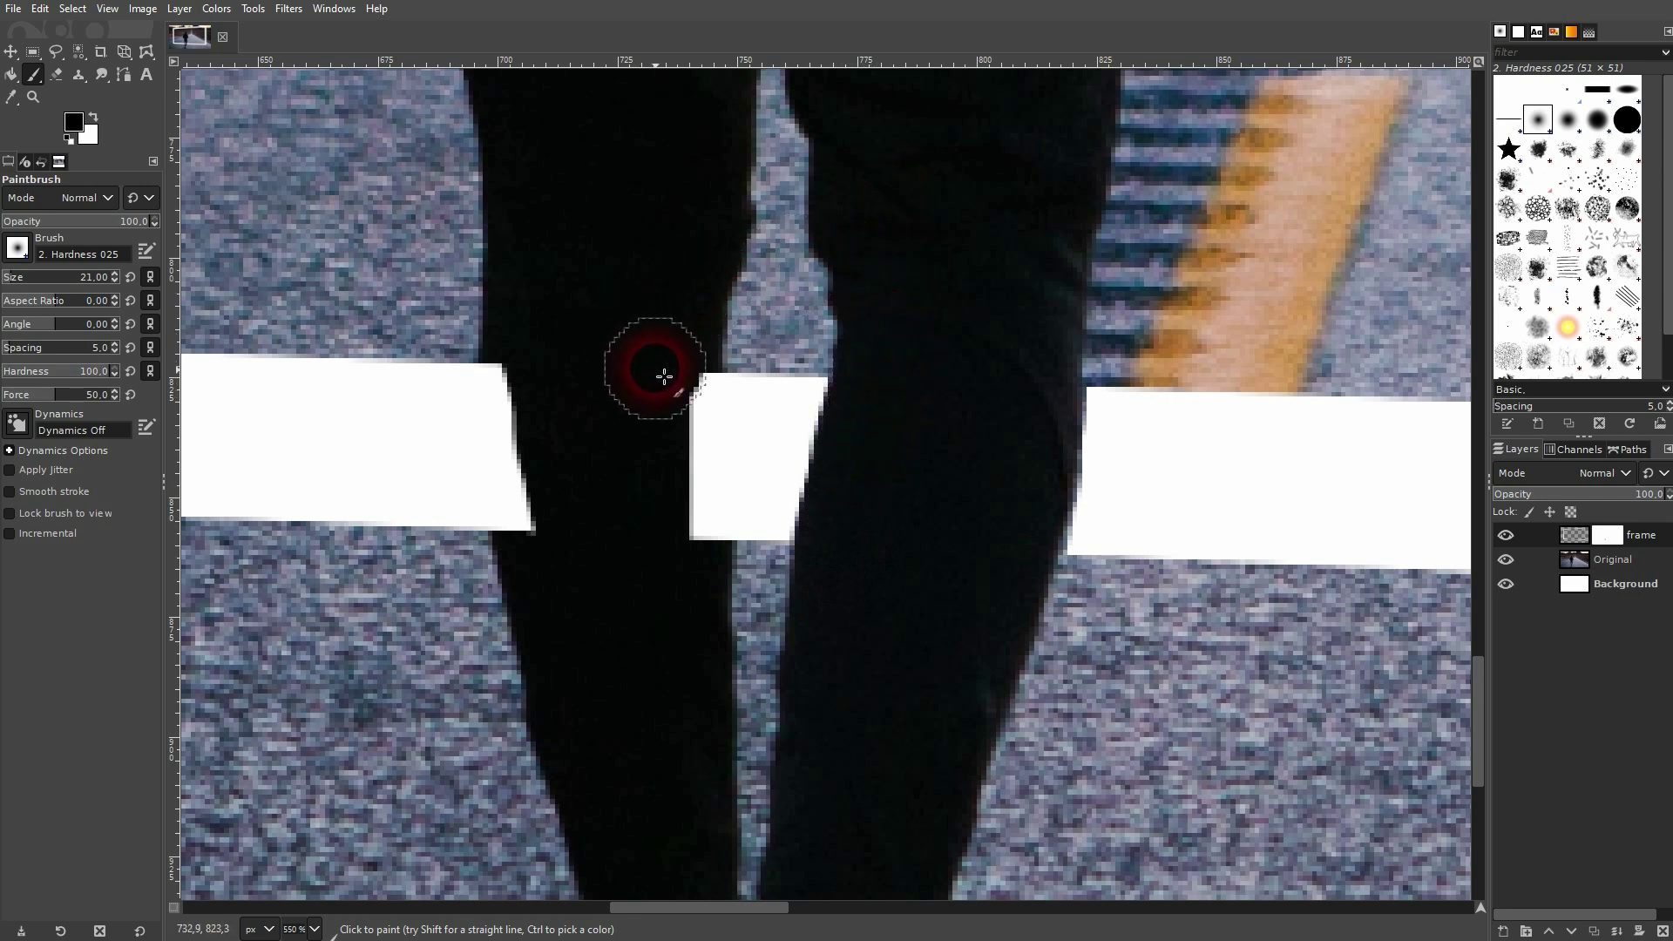
mouse_move(657, 373)
left_mouse_down()
mouse_move(677, 401)
mouse_move(683, 384)
mouse_move(688, 569)
mouse_move(686, 407)
mouse_move(694, 530)
mouse_move(639, 564)
mouse_move(549, 497)
mouse_move(534, 373)
mouse_move(543, 543)
mouse_move(526, 448)
mouse_move(533, 262)
left_mouse_up()
left_click(93, 119)
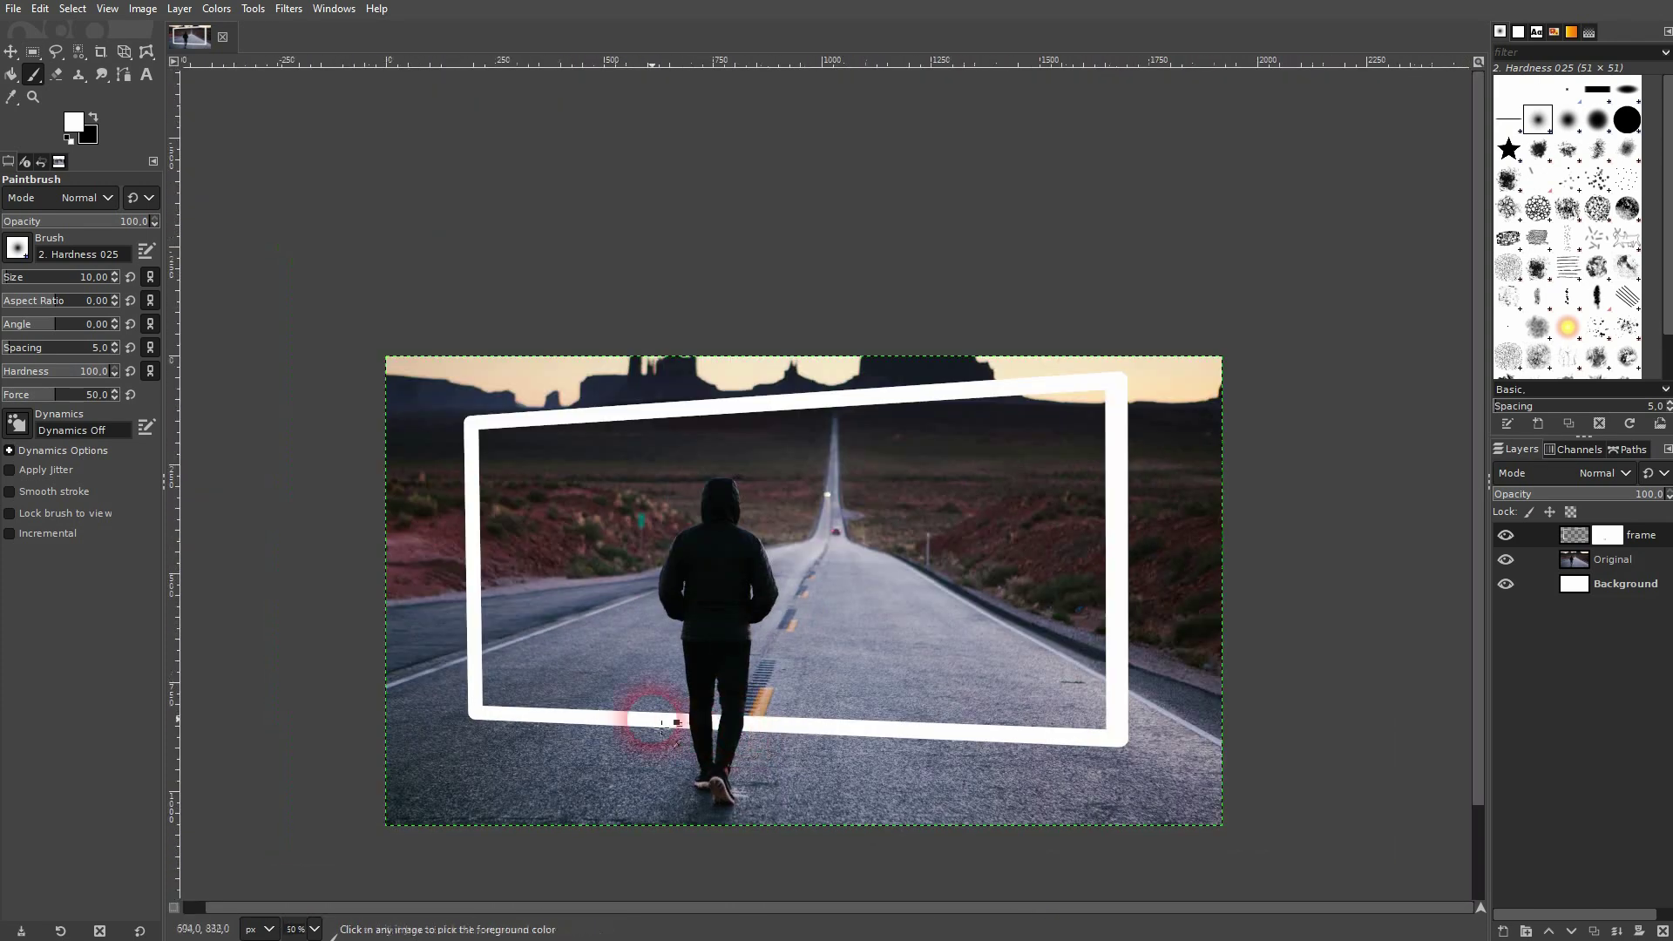
Make the Original layer active and give it a White (full opacity) layer mask
left_click(13, 54)
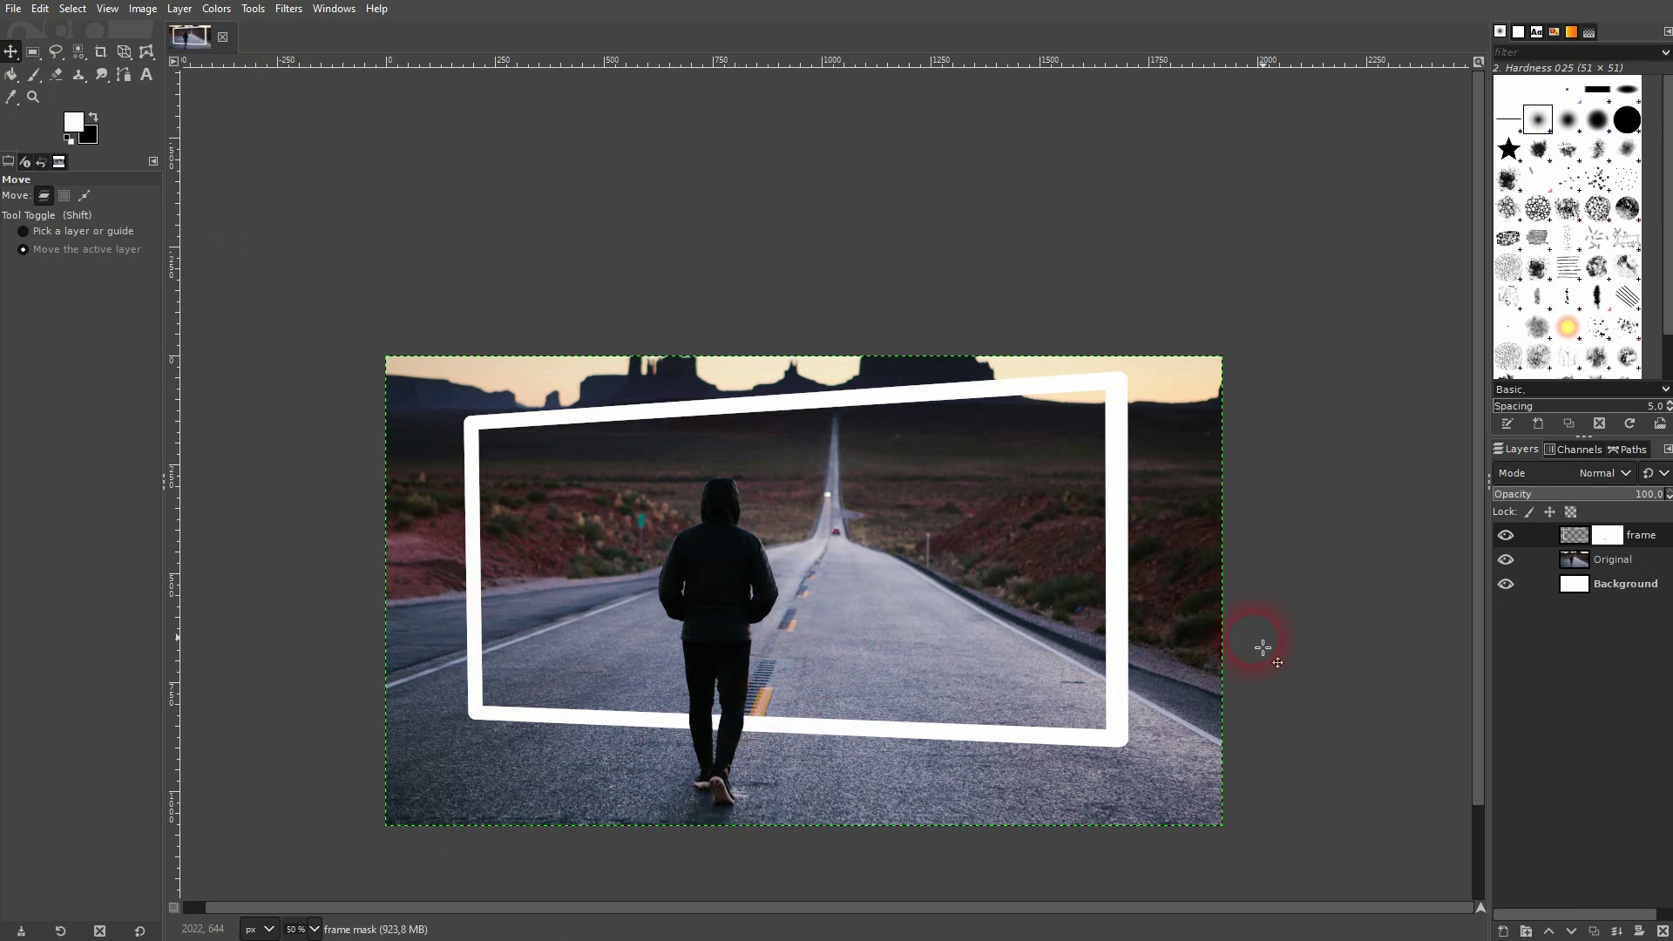
left_click(1610, 562)
right_click(1611, 562)
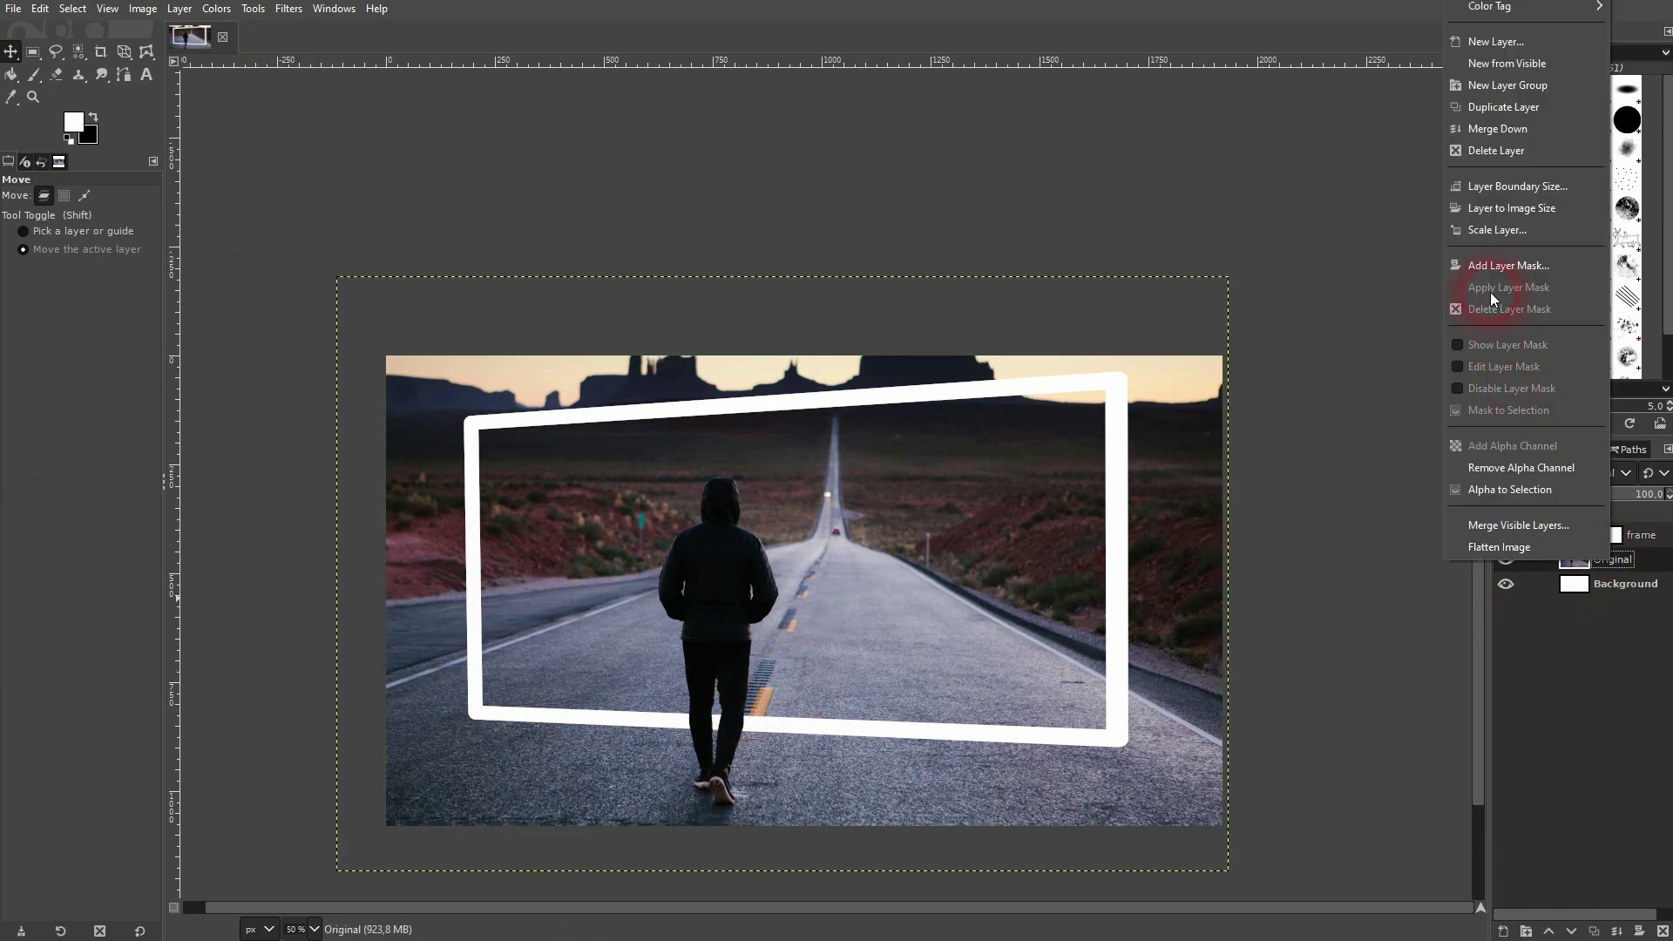
left_click(1501, 270)
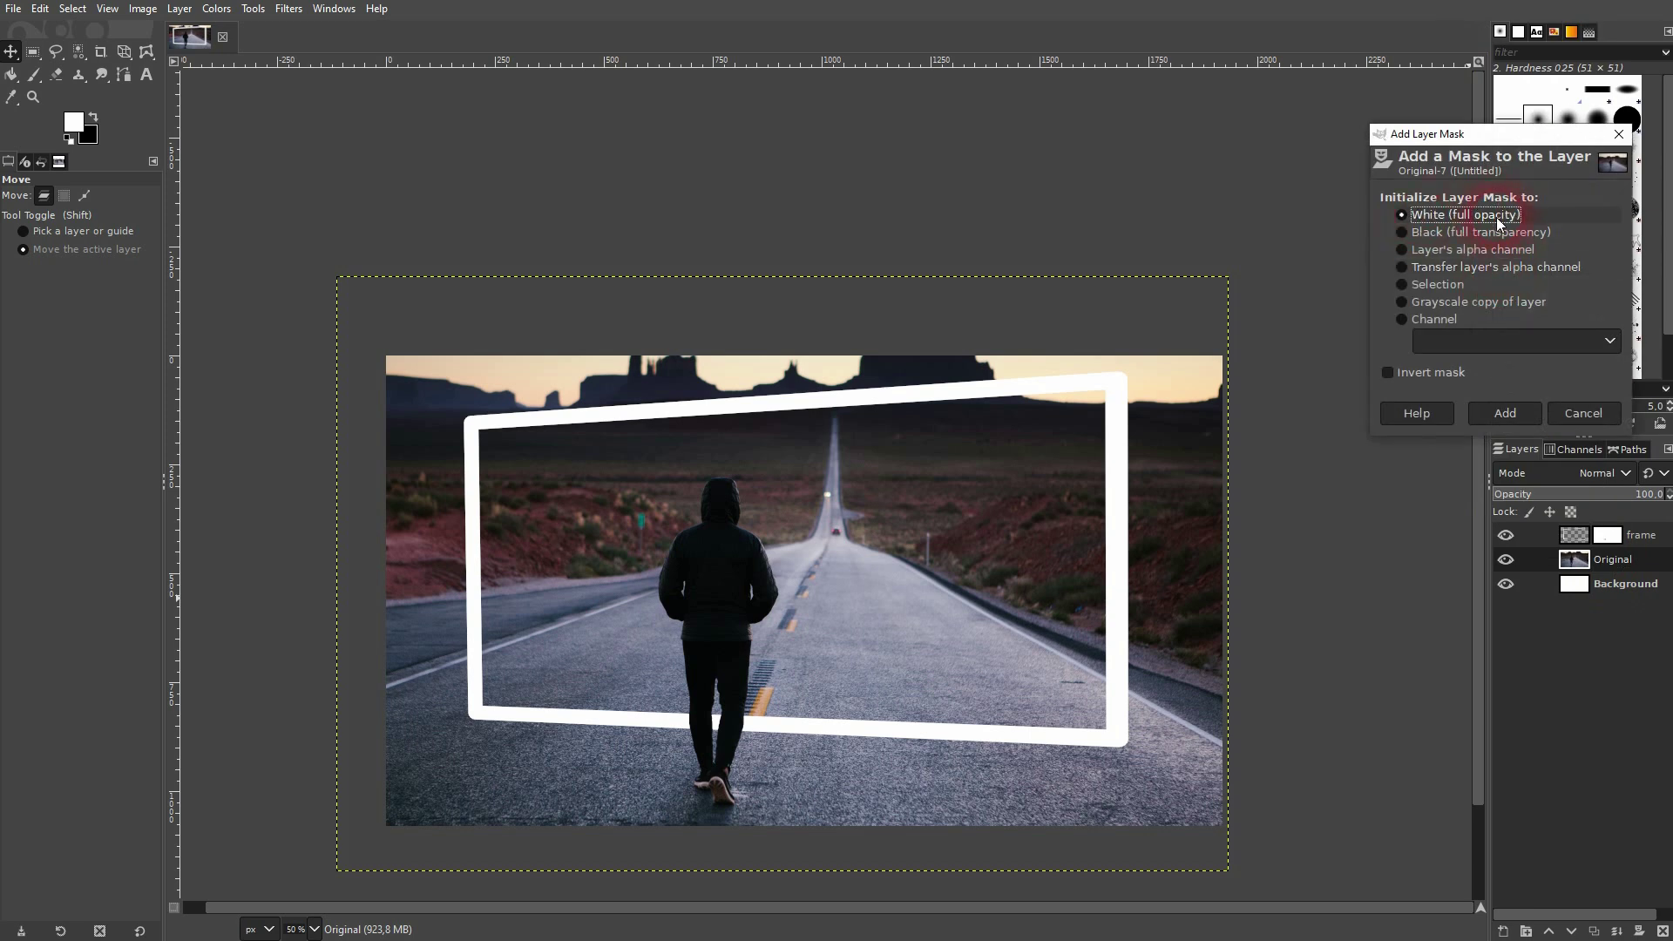
left_click(1524, 413)
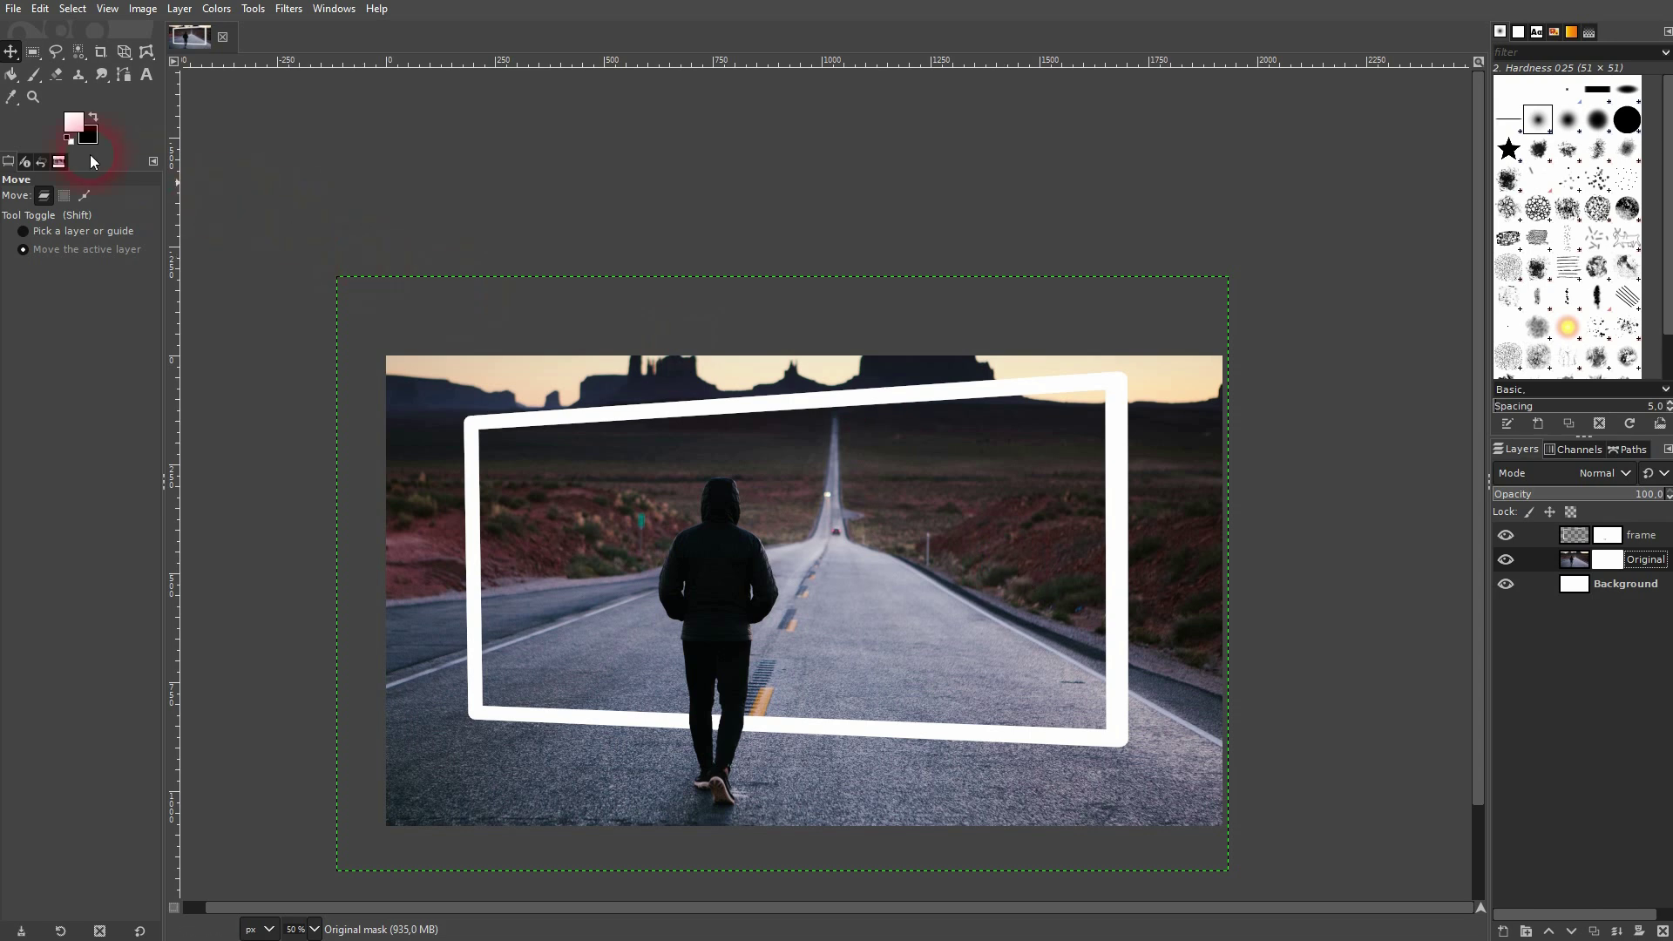
With a black size-253 brush, mask out the photo along the top edge, including sky and mesas
left_click(35, 76)
left_click(93, 117)
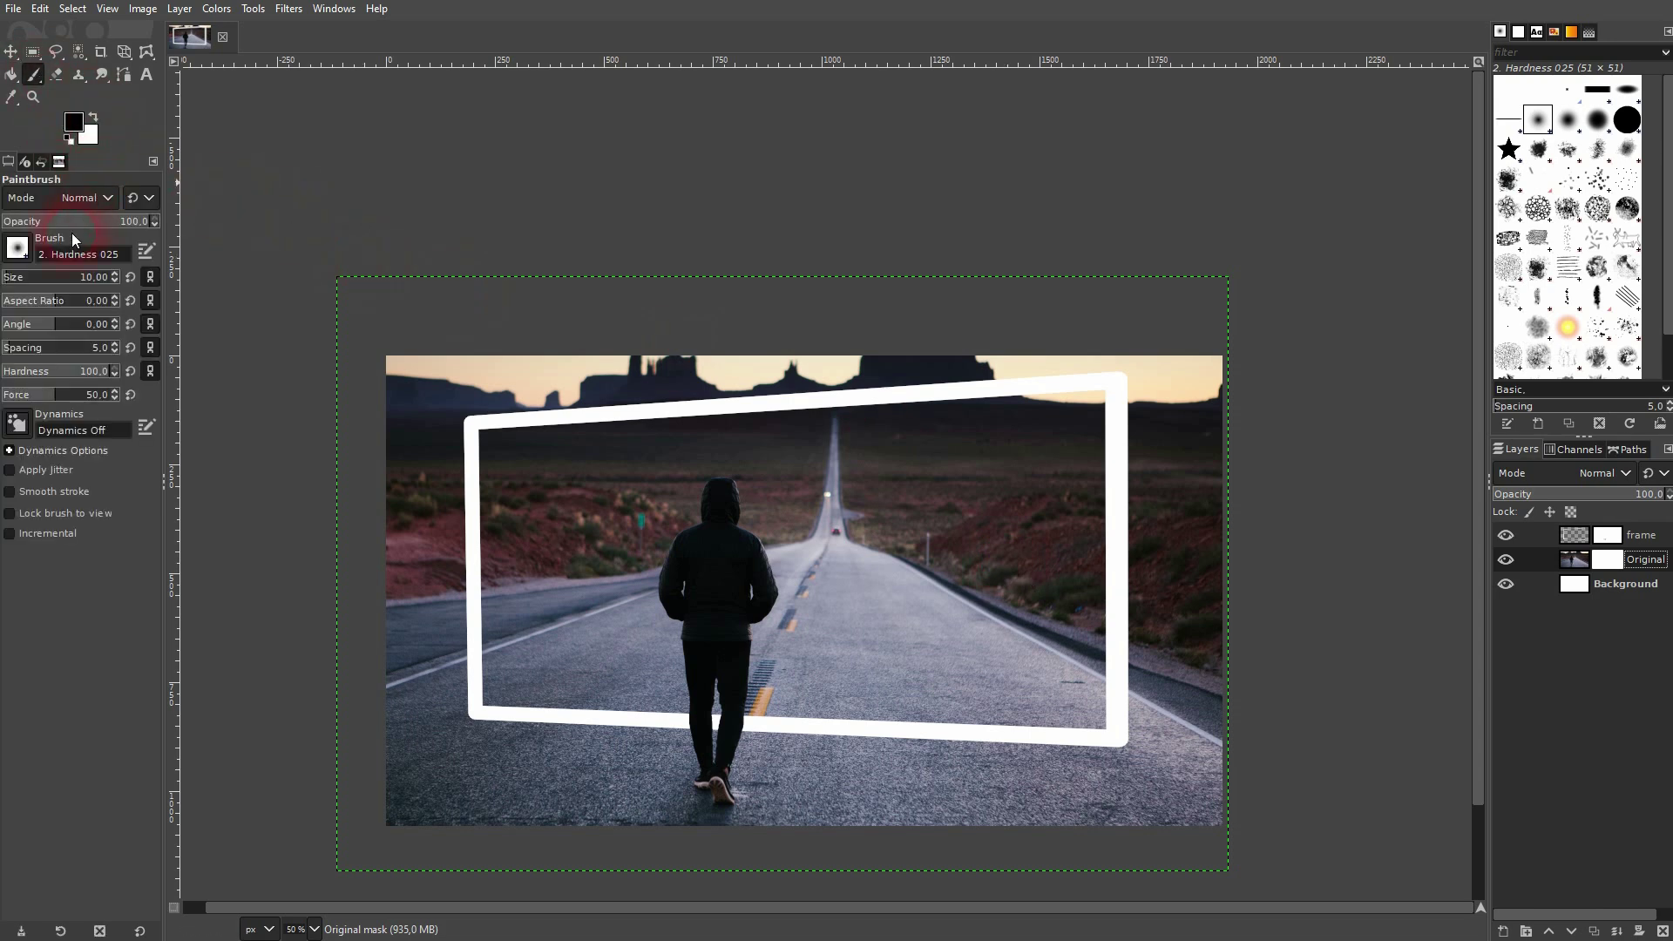
mouse_move(414, 394)
left_mouse_down()
mouse_move(545, 363)
mouse_move(810, 345)
left_mouse_up()
key("ctrl+z")
mouse_move(482, 368)
left_mouse_down()
mouse_move(404, 373)
mouse_move(541, 354)
mouse_move(623, 368)
mouse_move(552, 362)
mouse_move(546, 379)
mouse_move(702, 355)
left_mouse_up()
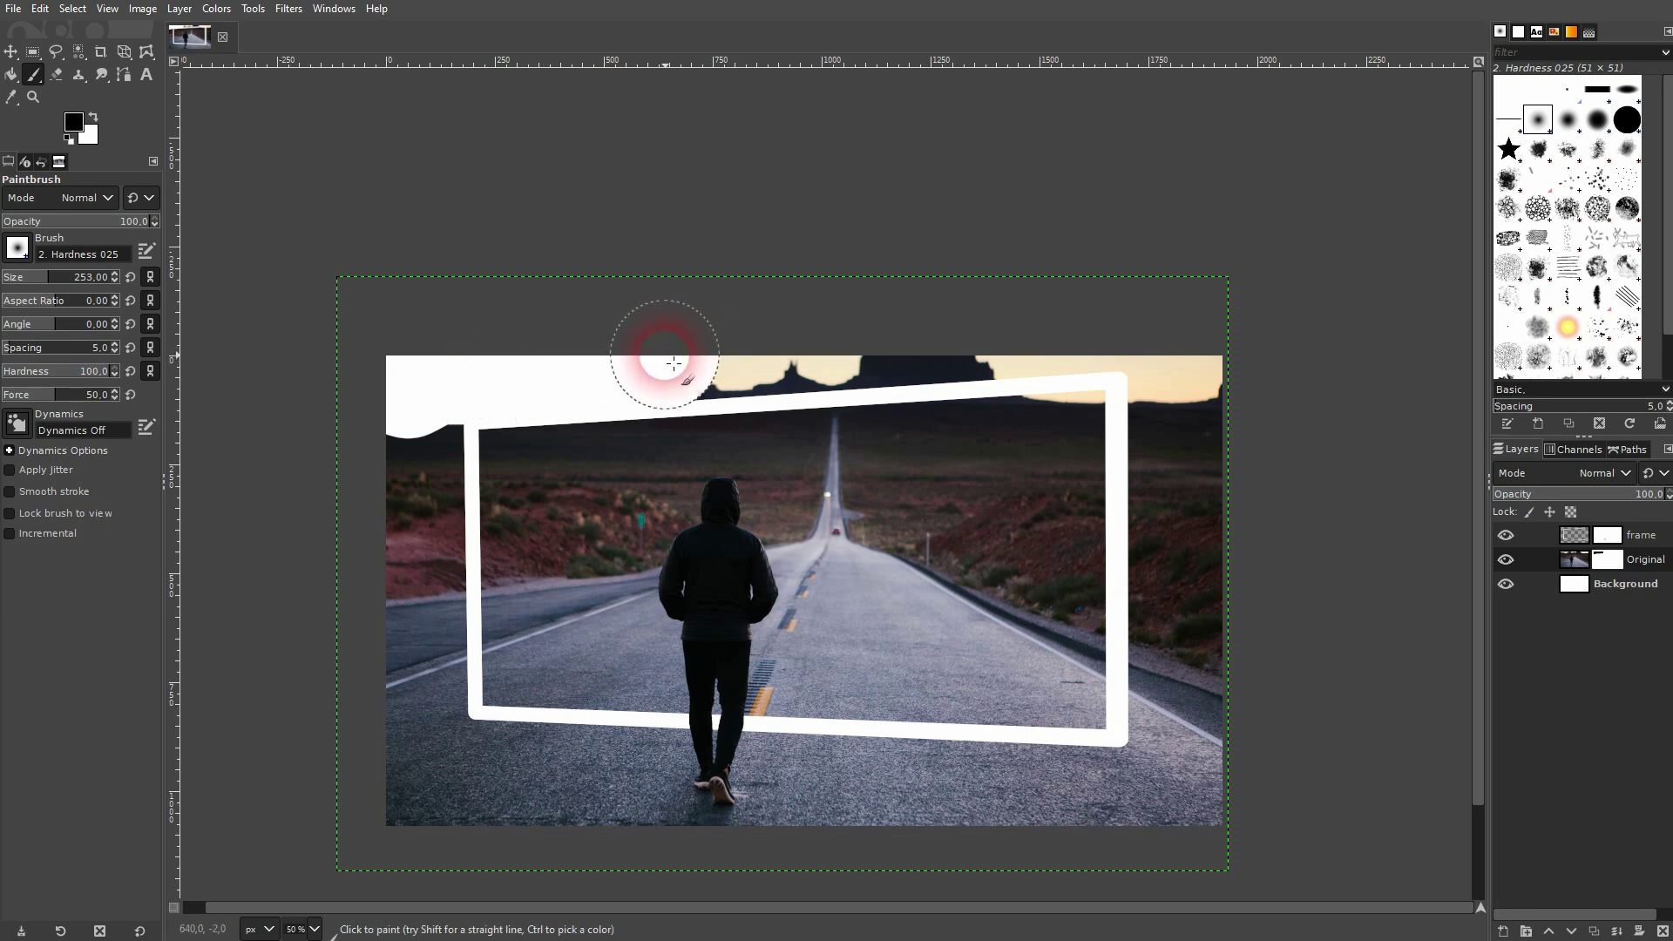
left_click_drag(733, 353, 1007, 342)
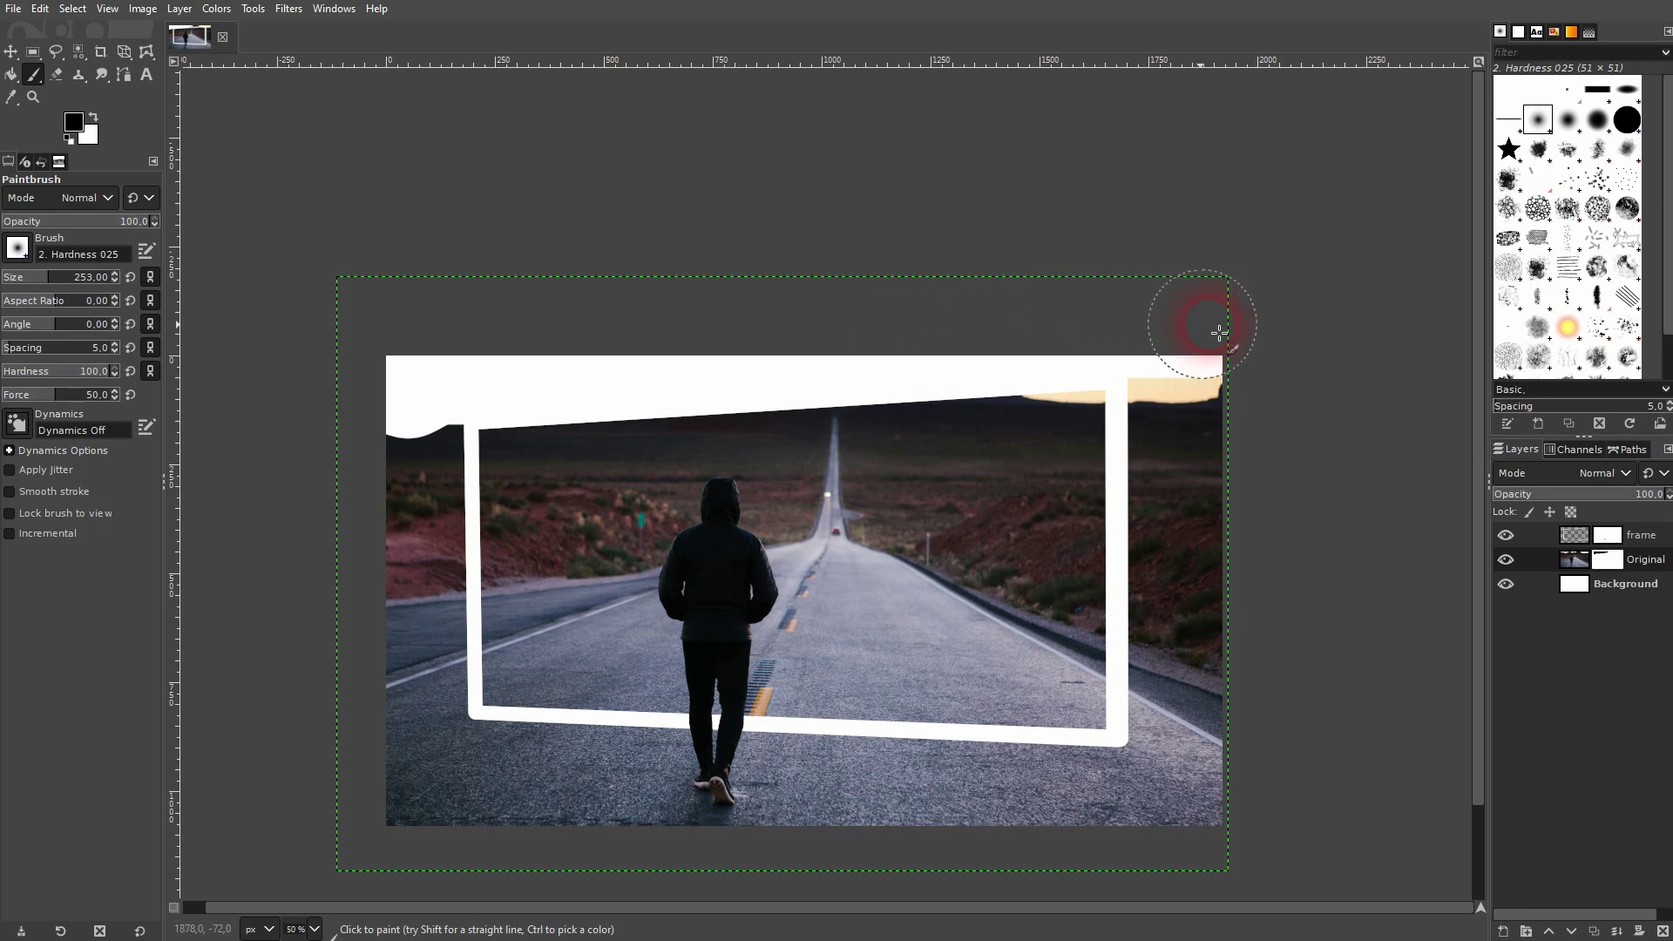
Mask out the photo down the right edge and at the top-left corner outside the frame
mouse_move(1287, 361)
left_mouse_down()
mouse_move(1228, 383)
mouse_move(1251, 512)
mouse_move(1252, 803)
mouse_move(1188, 799)
mouse_move(1176, 776)
mouse_move(1201, 554)
mouse_move(1191, 398)
left_mouse_up()
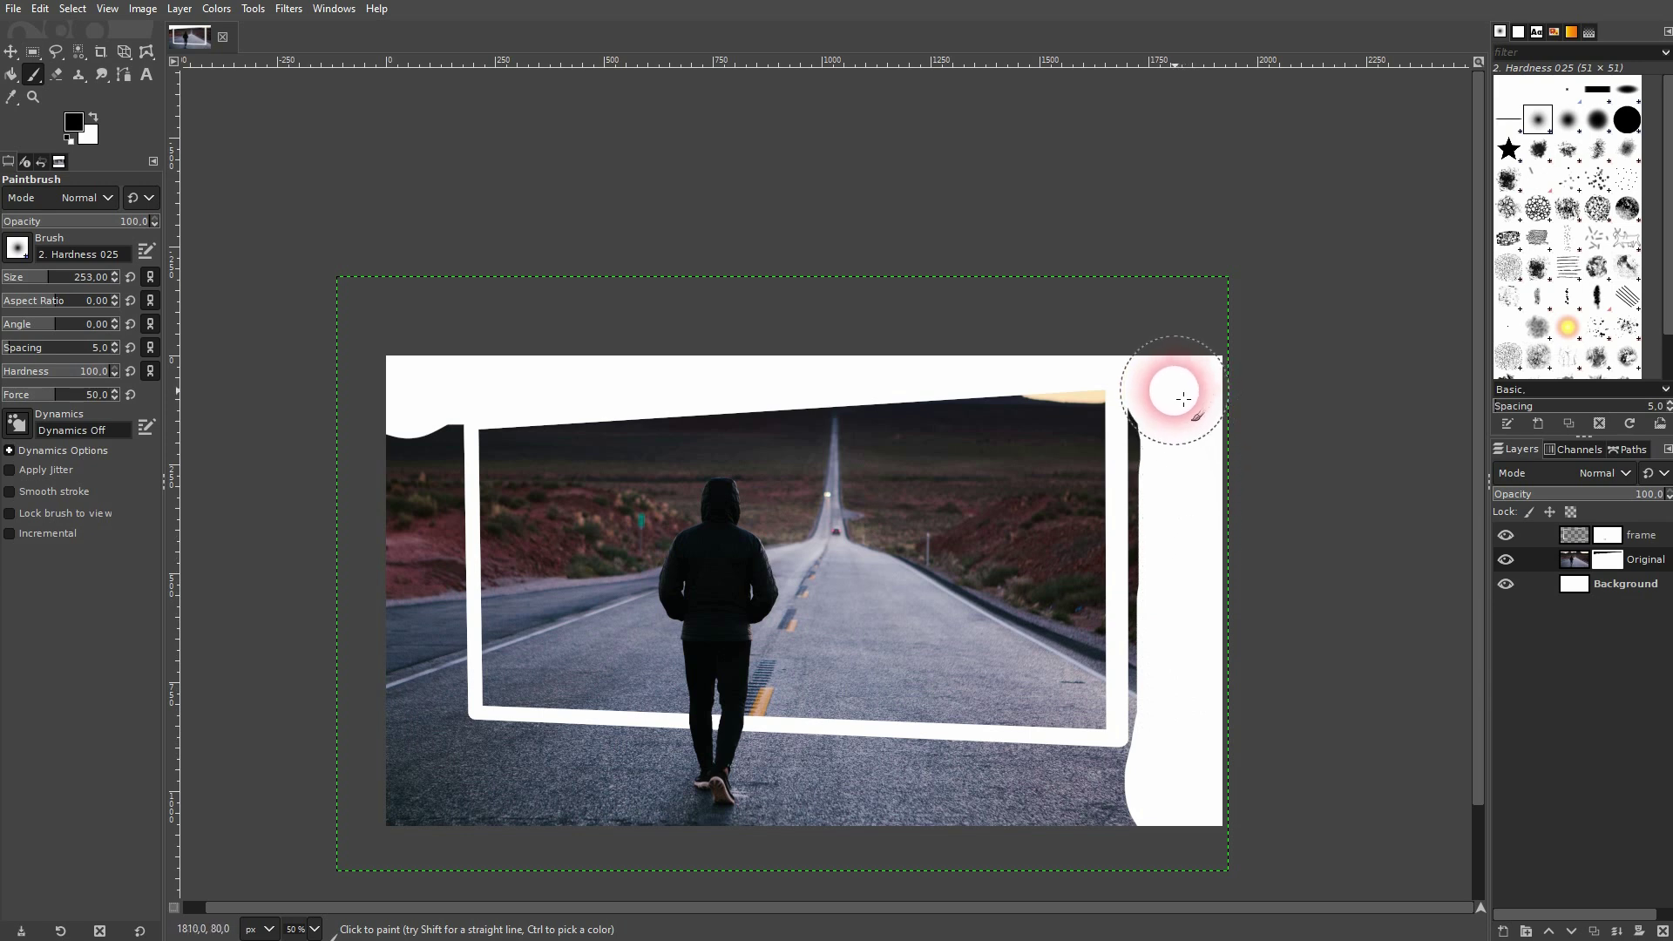
mouse_move(1181, 401)
left_mouse_down()
mouse_move(1169, 599)
mouse_move(1195, 773)
mouse_move(1178, 791)
mouse_move(1172, 719)
mouse_move(1167, 809)
mouse_move(851, 821)
mouse_move(830, 805)
mouse_move(1205, 796)
mouse_move(873, 834)
mouse_move(810, 784)
left_mouse_up()
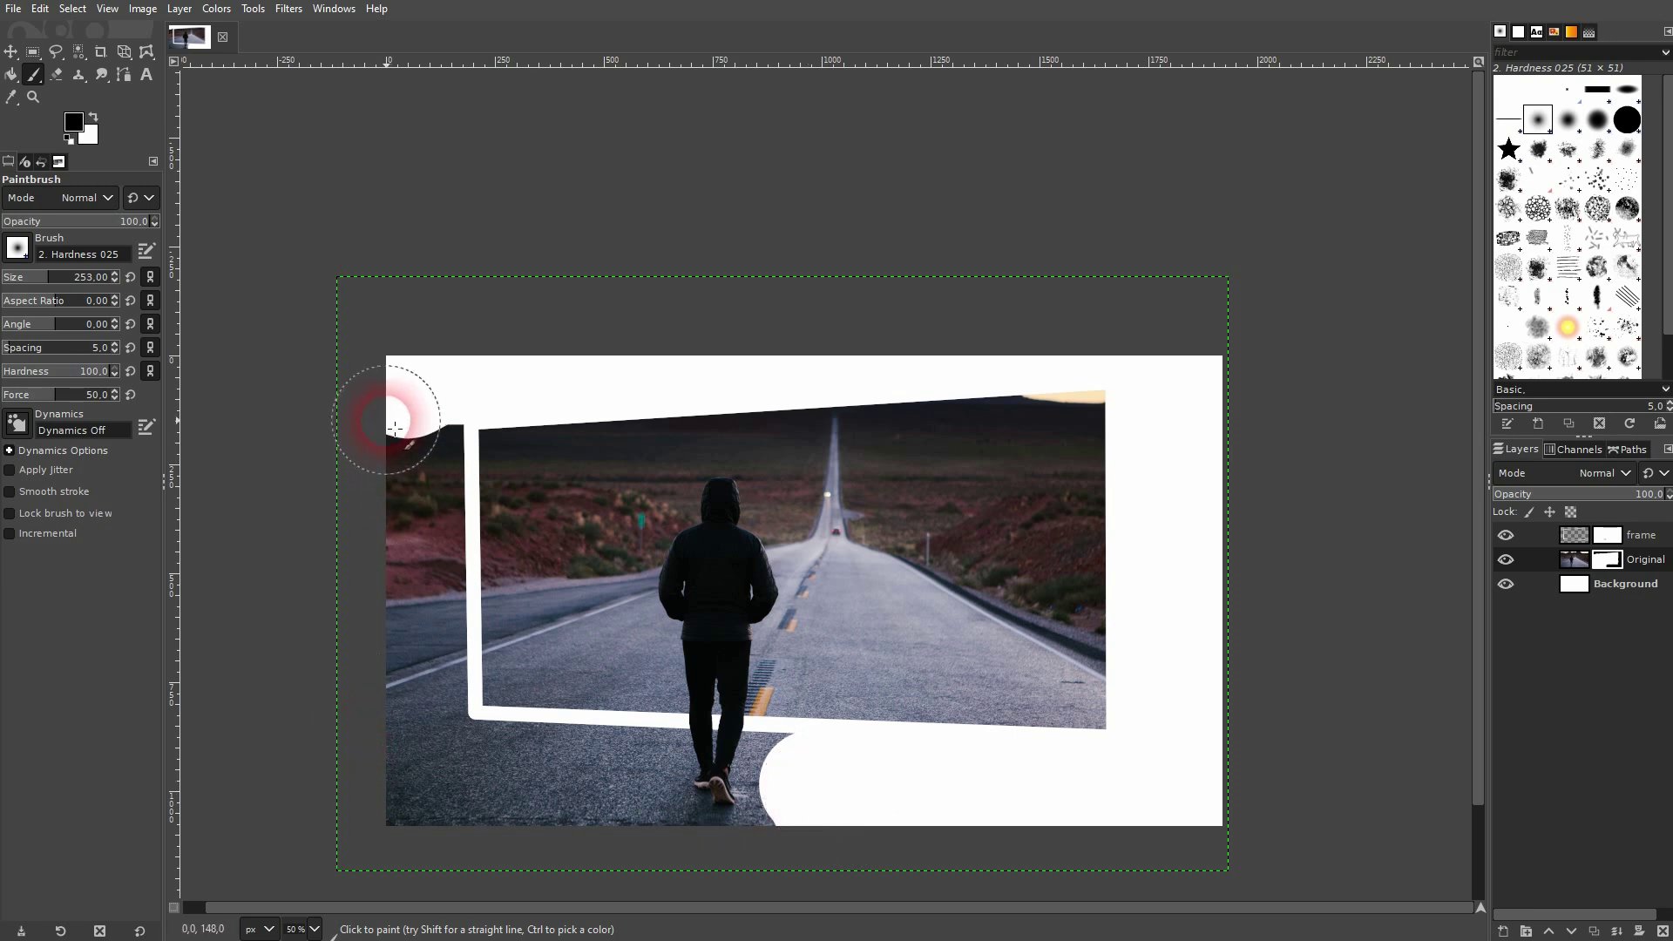
mouse_move(395, 428)
left_mouse_down()
mouse_move(400, 466)
mouse_move(415, 424)
mouse_move(441, 822)
mouse_move(452, 780)
mouse_move(571, 800)
mouse_move(532, 777)
mouse_move(651, 788)
left_mouse_up()
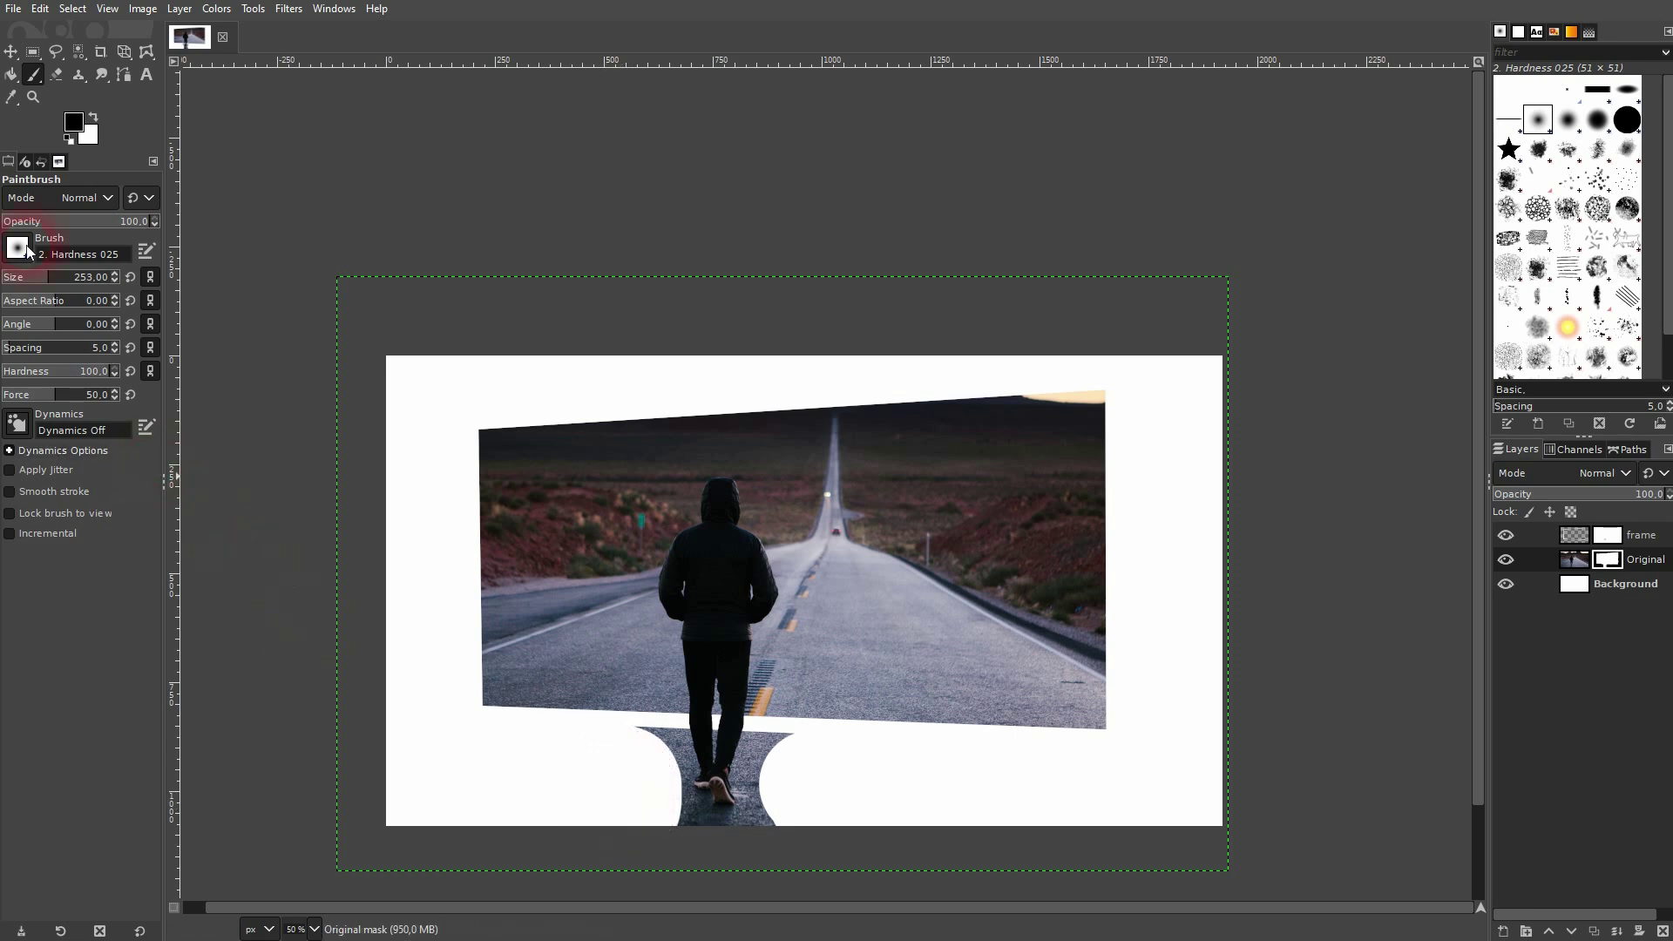
Reduce the brush to size 56 and hide the asphalt wedge and curved edge beside the legs
left_click(23, 279)
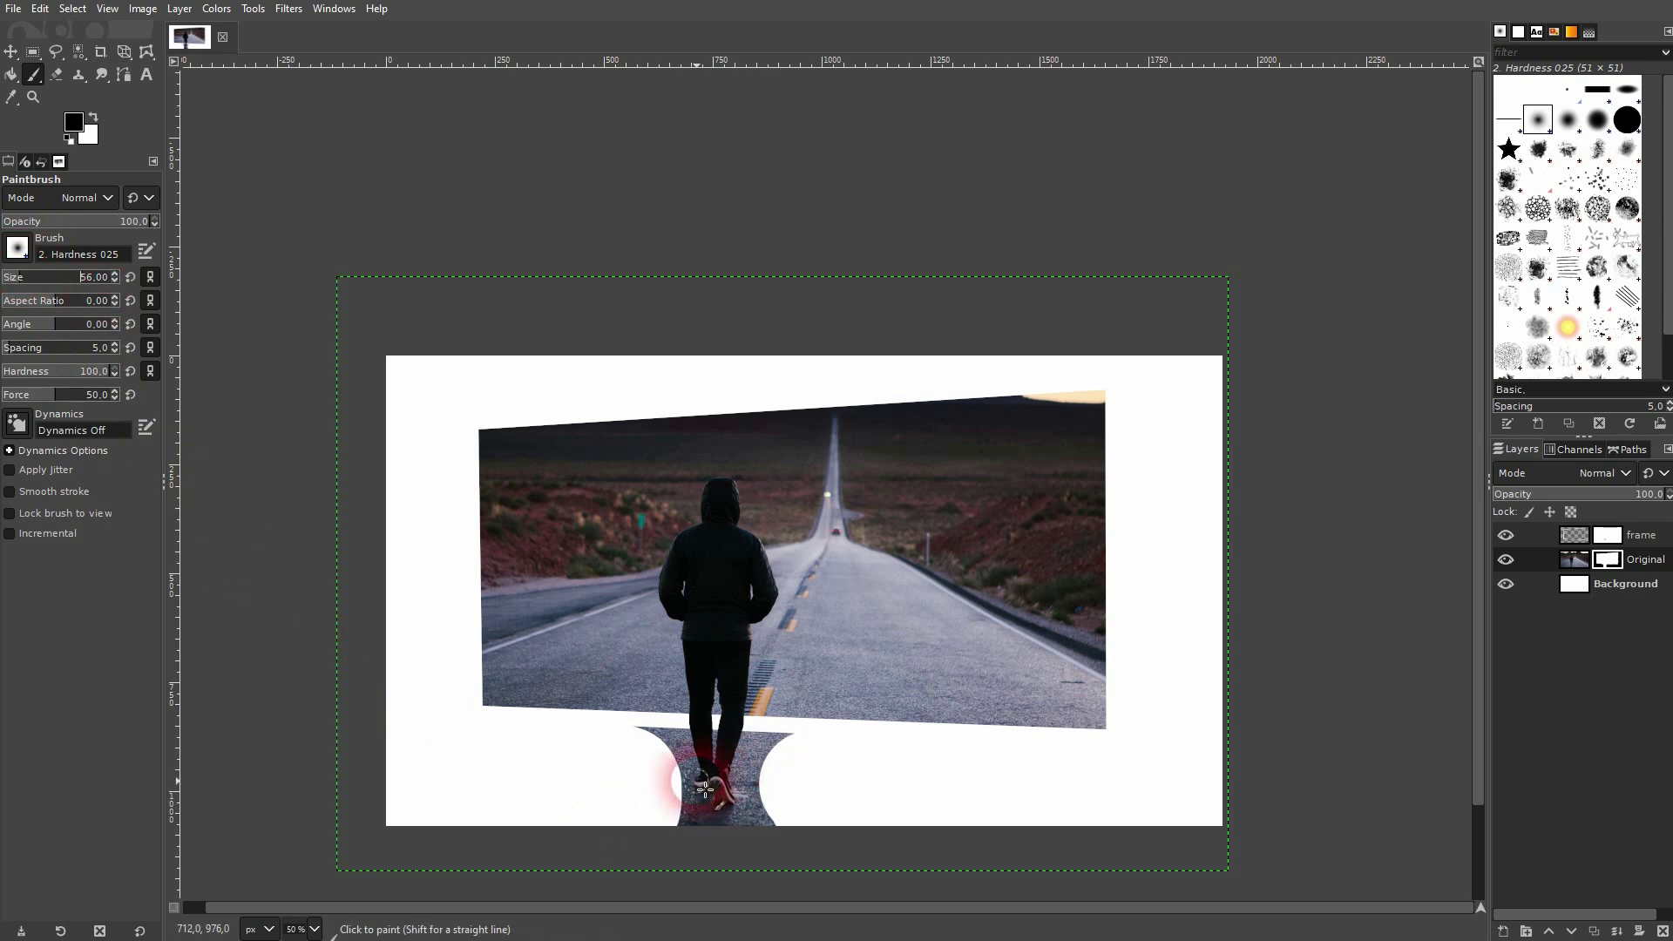
scroll(710, 771, "up", 3)
mouse_move(497, 627)
left_mouse_down()
mouse_move(634, 640)
mouse_move(626, 780)
mouse_move(679, 910)
left_mouse_up()
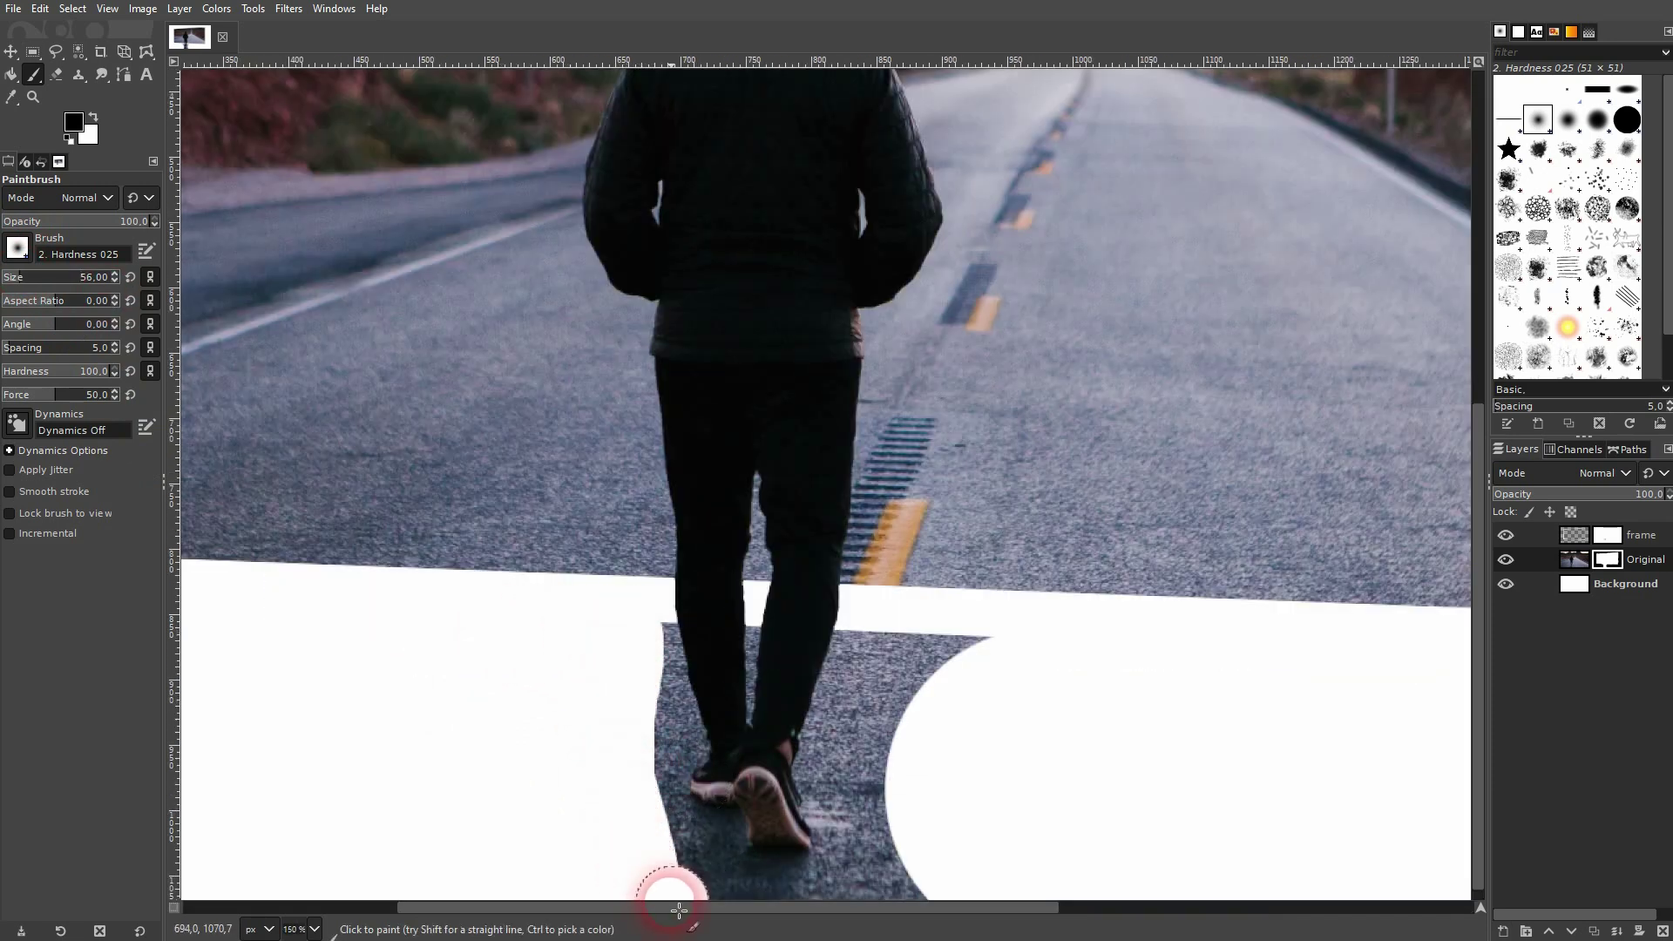
mouse_move(872, 912)
left_mouse_down()
mouse_move(986, 657)
mouse_move(885, 638)
mouse_move(870, 683)
mouse_move(911, 676)
mouse_move(859, 772)
mouse_move(877, 851)
mouse_move(866, 821)
left_mouse_up()
At size 19, hide the asphalt around the shoe, leaving only a thin sliver between the legs
scroll(866, 821, "up", 2)
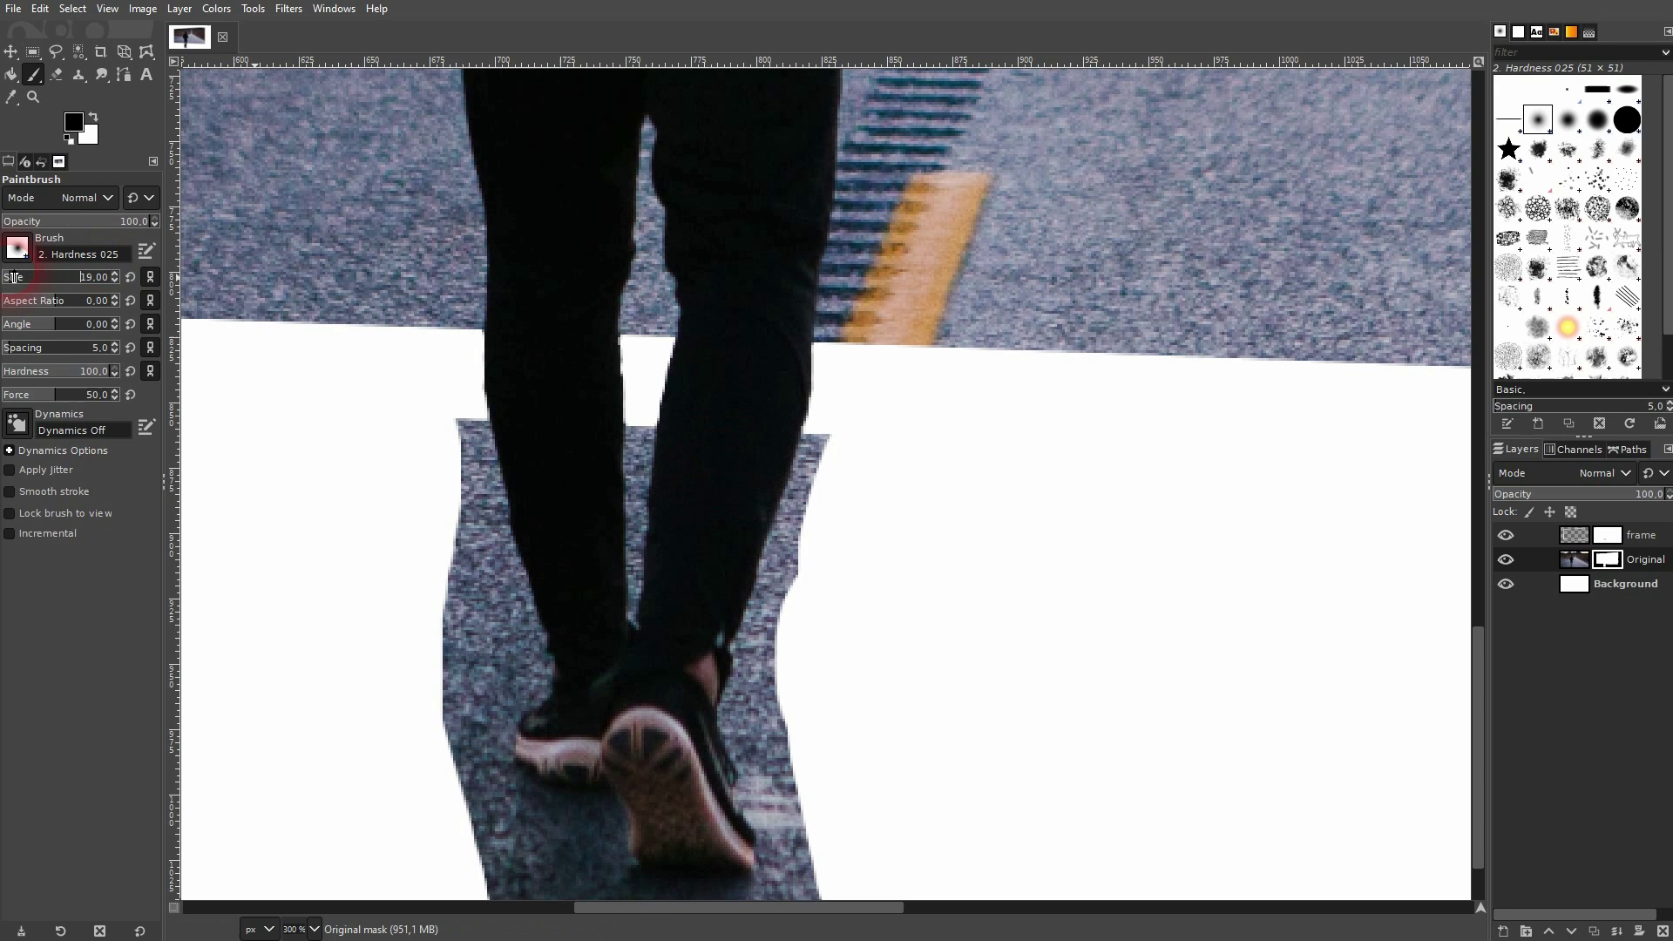
mouse_move(847, 429)
left_mouse_down()
mouse_move(804, 662)
mouse_move(771, 726)
mouse_move(805, 785)
mouse_move(825, 885)
mouse_move(767, 710)
mouse_move(836, 450)
mouse_move(794, 617)
mouse_move(792, 573)
mouse_move(866, 384)
mouse_move(864, 500)
mouse_move(795, 578)
mouse_move(753, 719)
mouse_move(795, 823)
mouse_move(769, 797)
mouse_move(784, 851)
mouse_move(928, 575)
mouse_move(897, 624)
mouse_move(922, 665)
mouse_move(888, 661)
mouse_move(892, 643)
mouse_move(758, 684)
left_mouse_up()
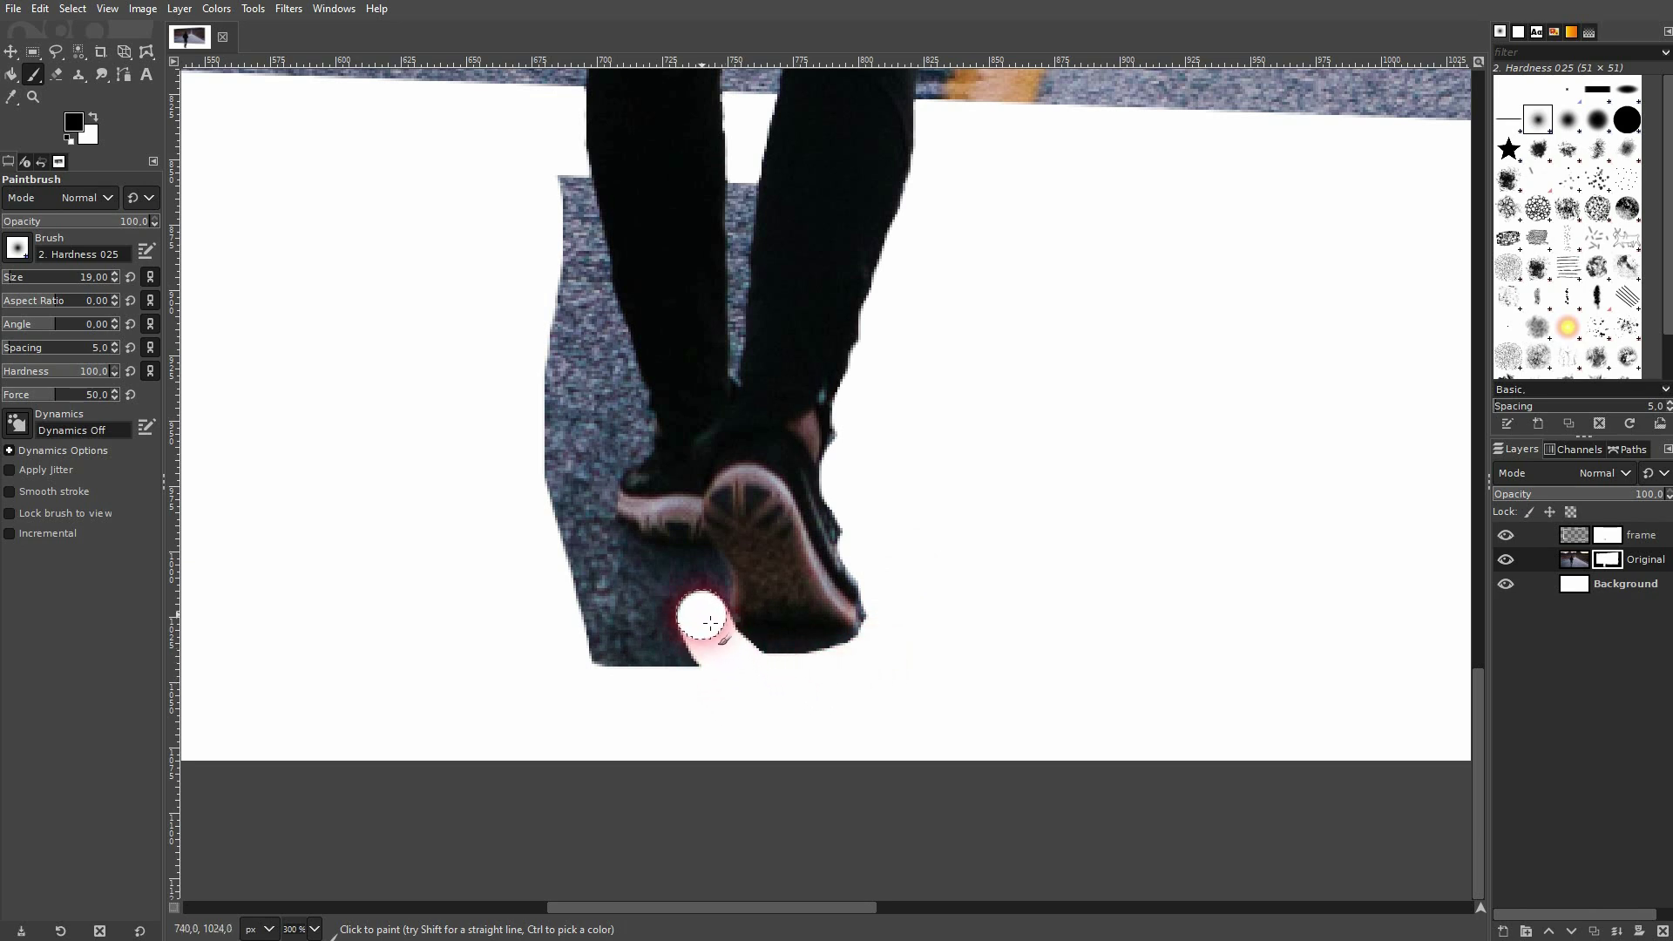
mouse_move(669, 581)
left_mouse_down()
mouse_move(541, 522)
mouse_move(670, 624)
mouse_move(578, 614)
mouse_move(646, 692)
mouse_move(586, 663)
mouse_move(677, 654)
mouse_move(729, 690)
left_mouse_up()
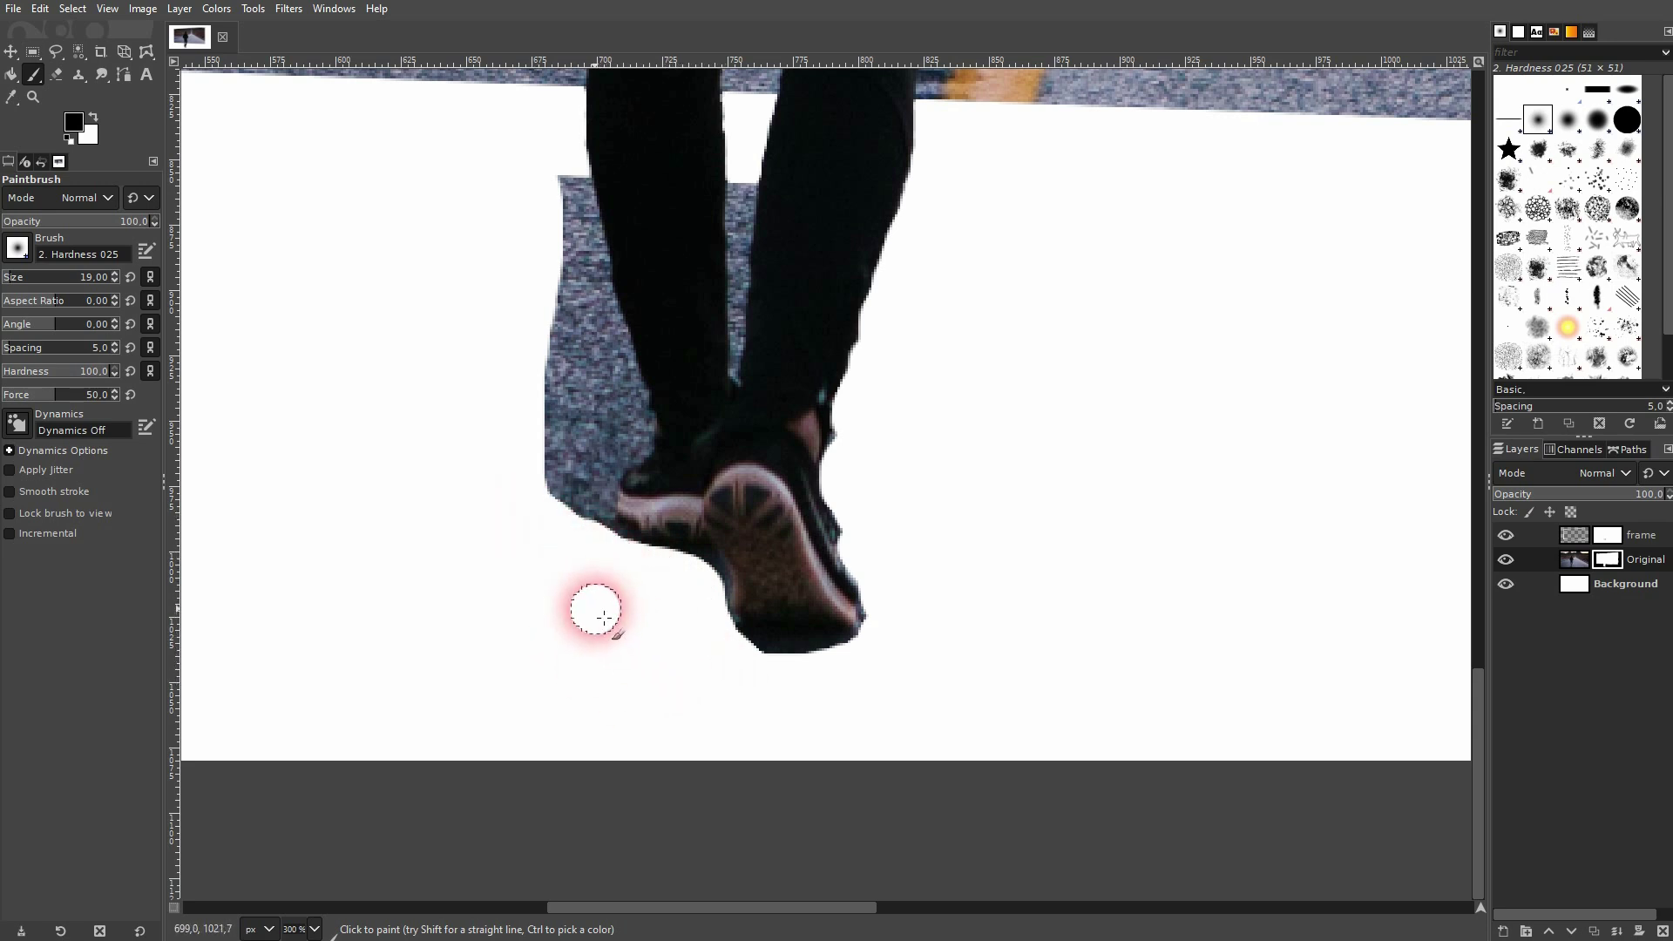
mouse_move(522, 235)
left_mouse_down()
mouse_move(564, 268)
mouse_move(567, 187)
mouse_move(601, 323)
left_mouse_up()
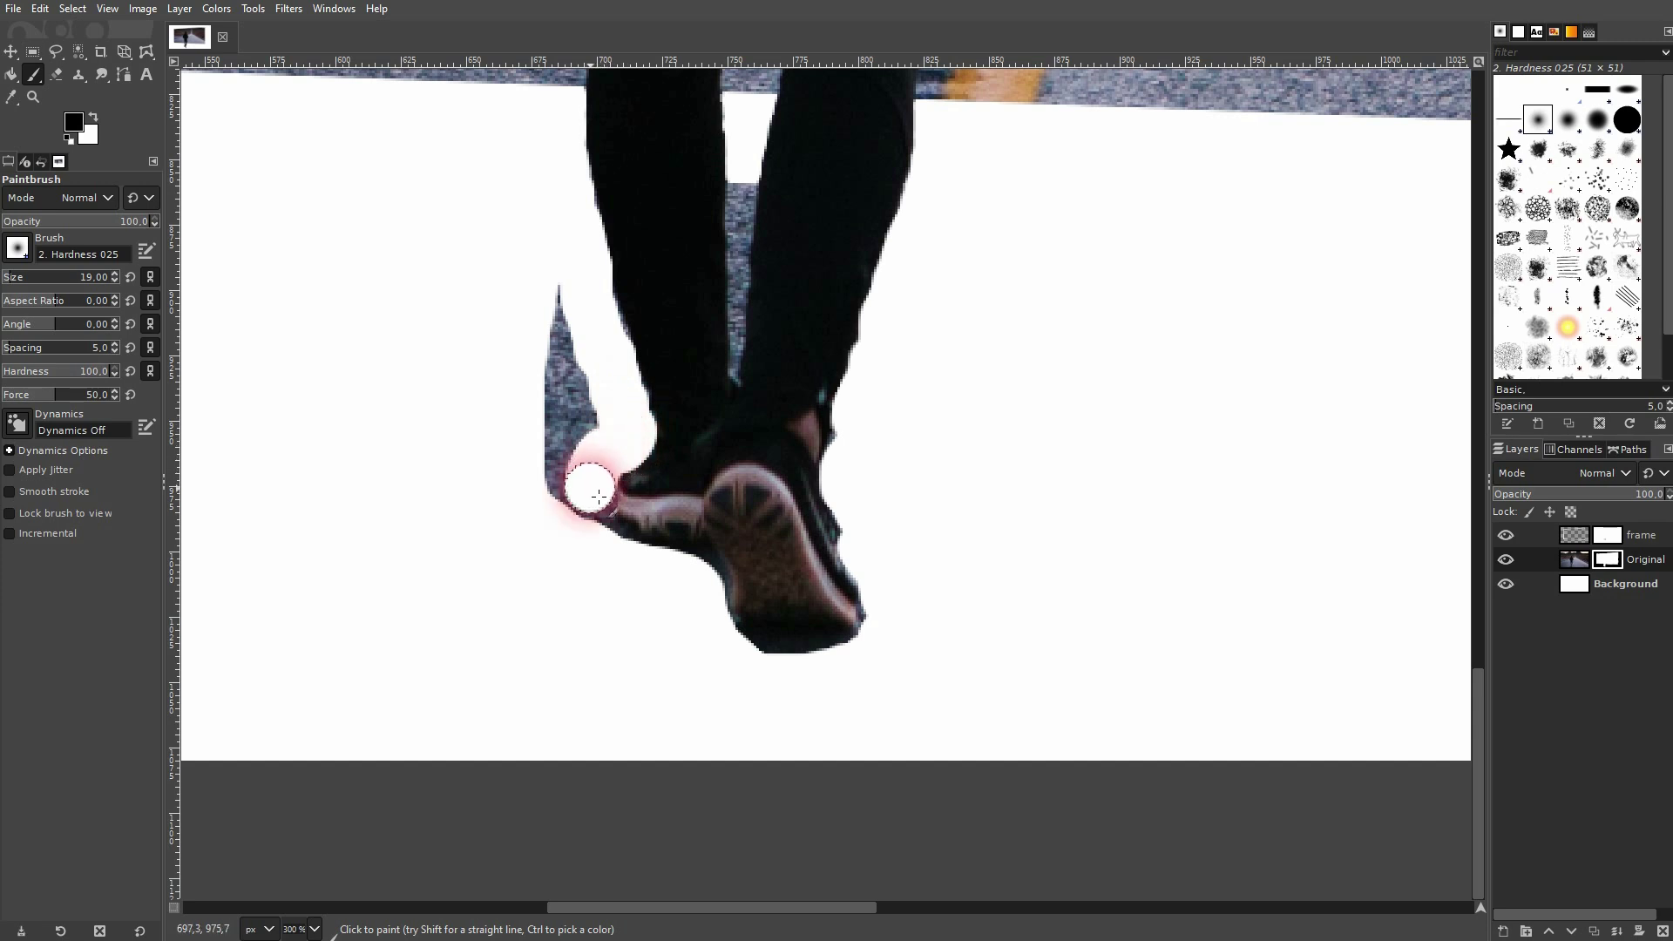
mouse_move(598, 496)
left_mouse_down()
mouse_move(601, 551)
mouse_move(564, 443)
mouse_move(560, 300)
mouse_move(586, 462)
mouse_move(593, 406)
mouse_move(630, 422)
mouse_move(555, 440)
left_mouse_up()
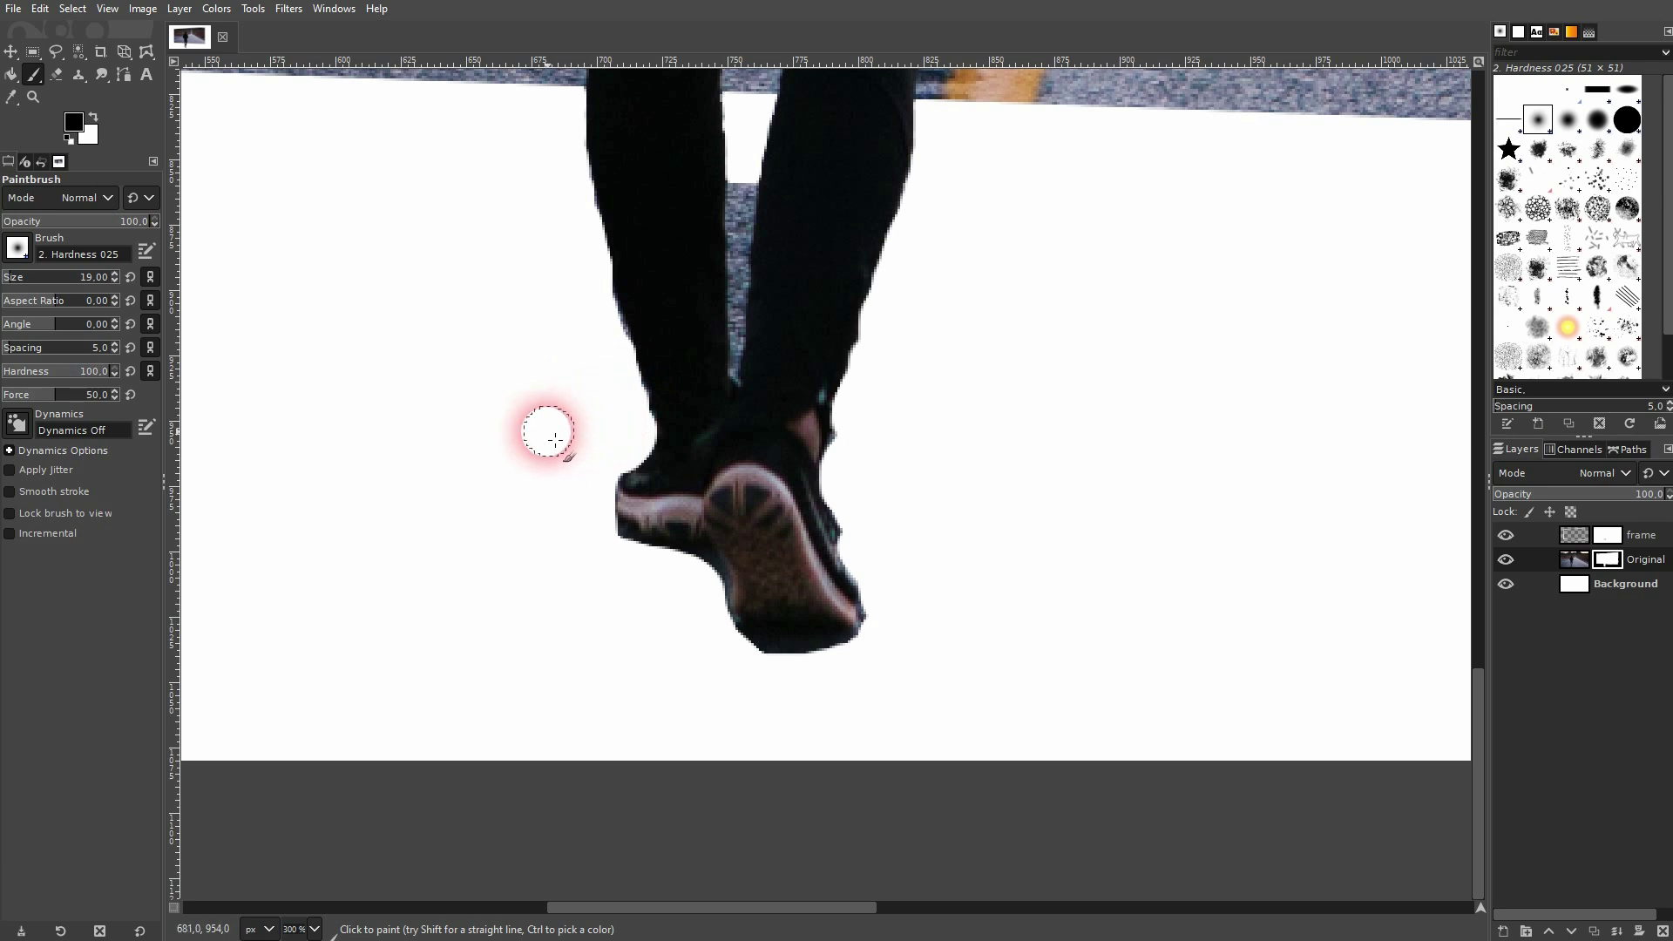
scroll(746, 329, "up", 3)
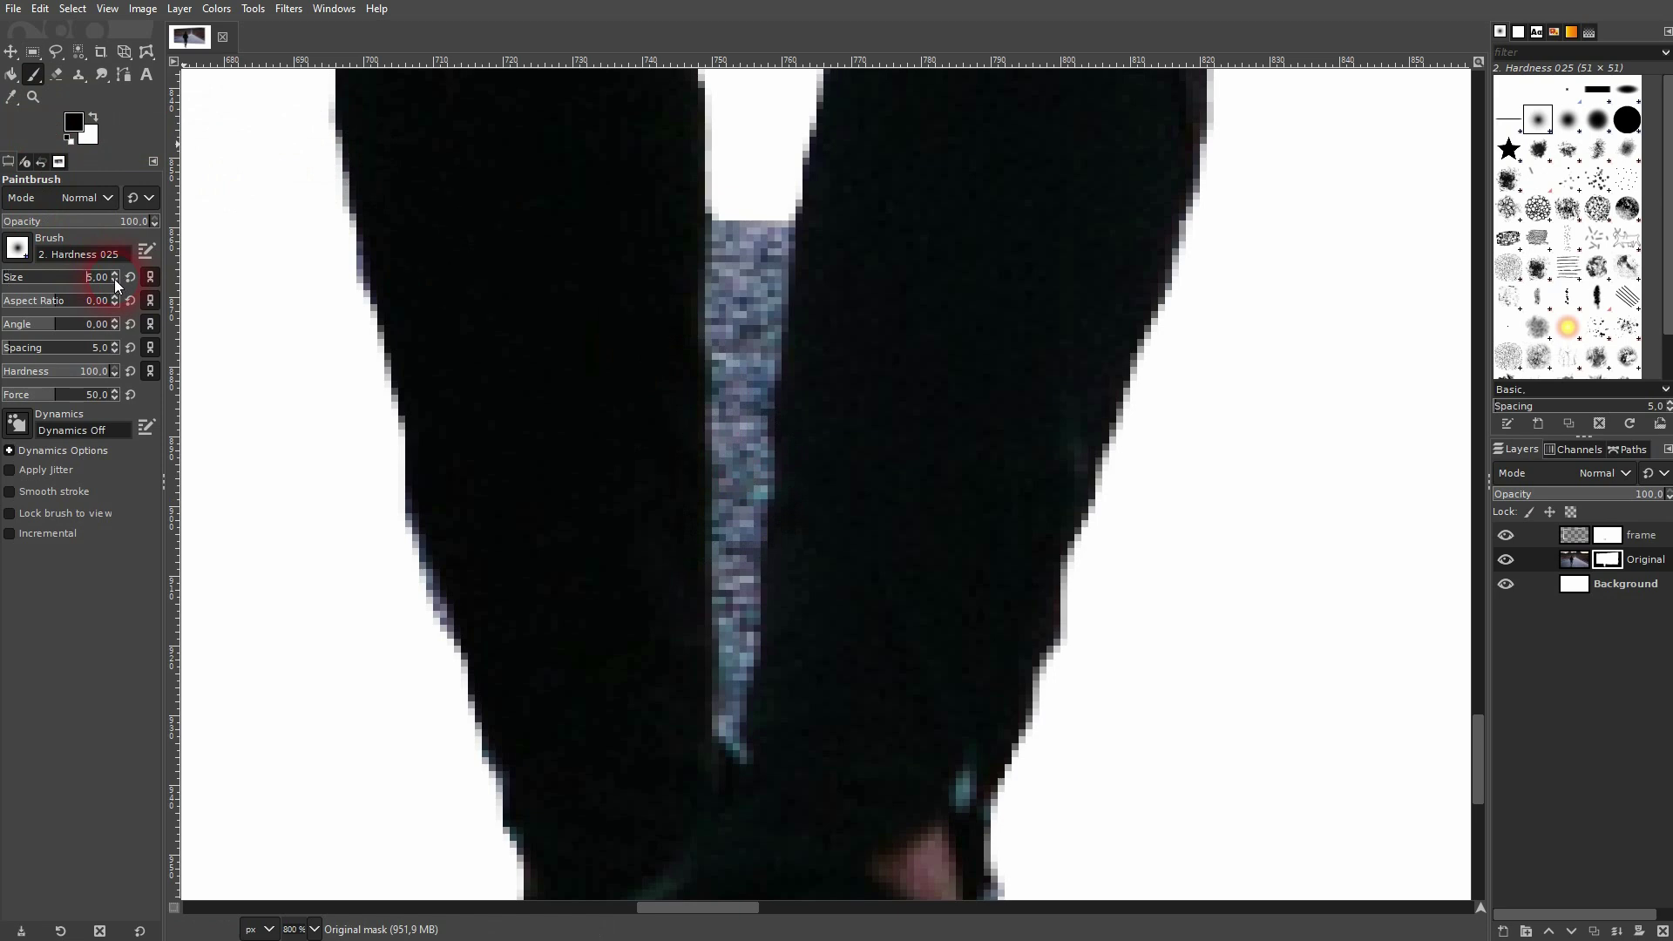
Paint black on the mask between the legs with a size-4 brush, removing leftover asphalt and bluish edge pixels
mouse_move(758, 221)
left_mouse_down()
mouse_move(756, 305)
mouse_move(749, 214)
mouse_move(729, 298)
mouse_move(726, 207)
mouse_move(737, 290)
left_mouse_up()
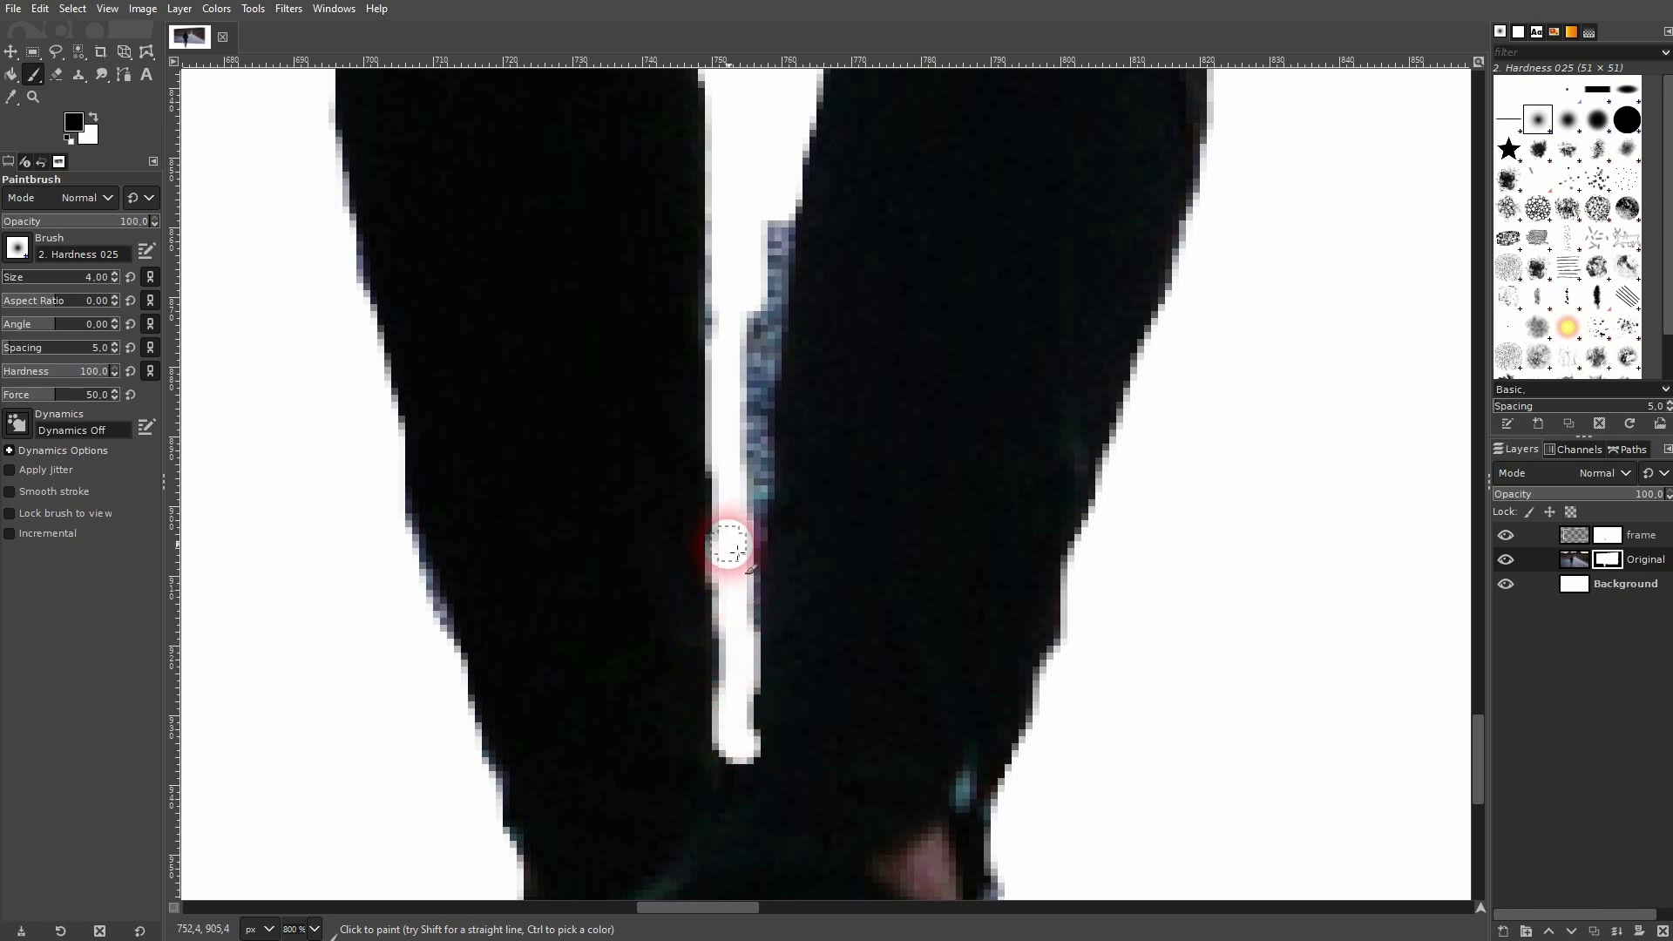
mouse_move(736, 550)
left_mouse_down()
mouse_move(732, 481)
mouse_move(787, 216)
mouse_move(746, 269)
mouse_move(740, 336)
mouse_move(731, 239)
mouse_move(751, 231)
mouse_move(748, 540)
left_mouse_up()
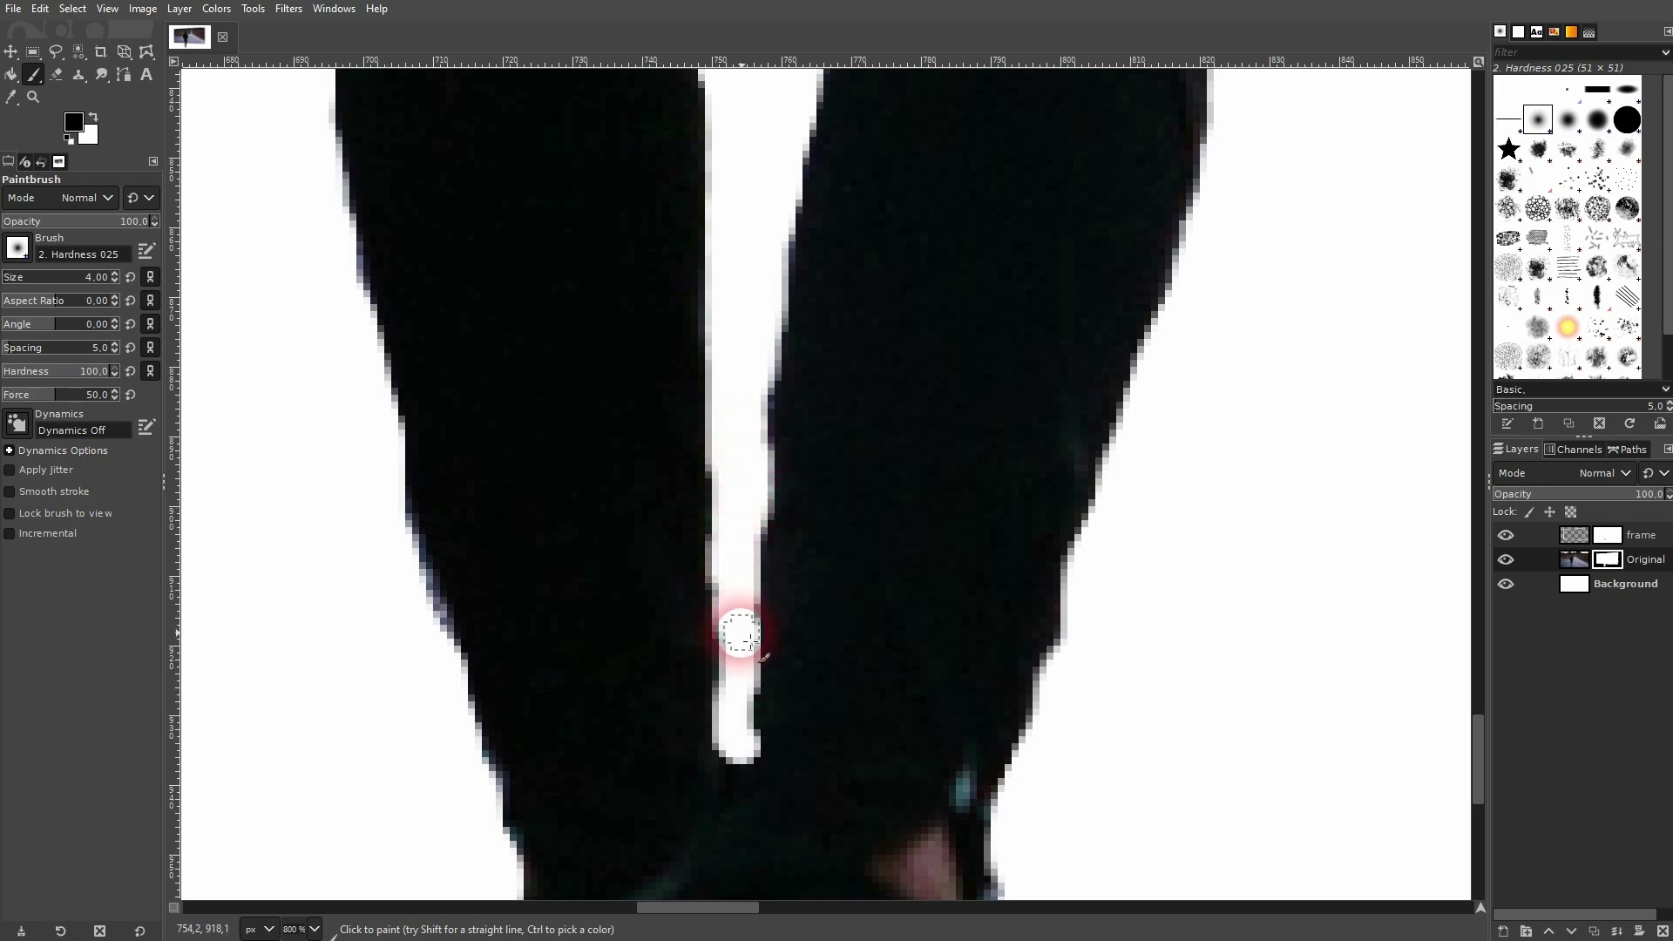
scroll(736, 609, "down", 10)
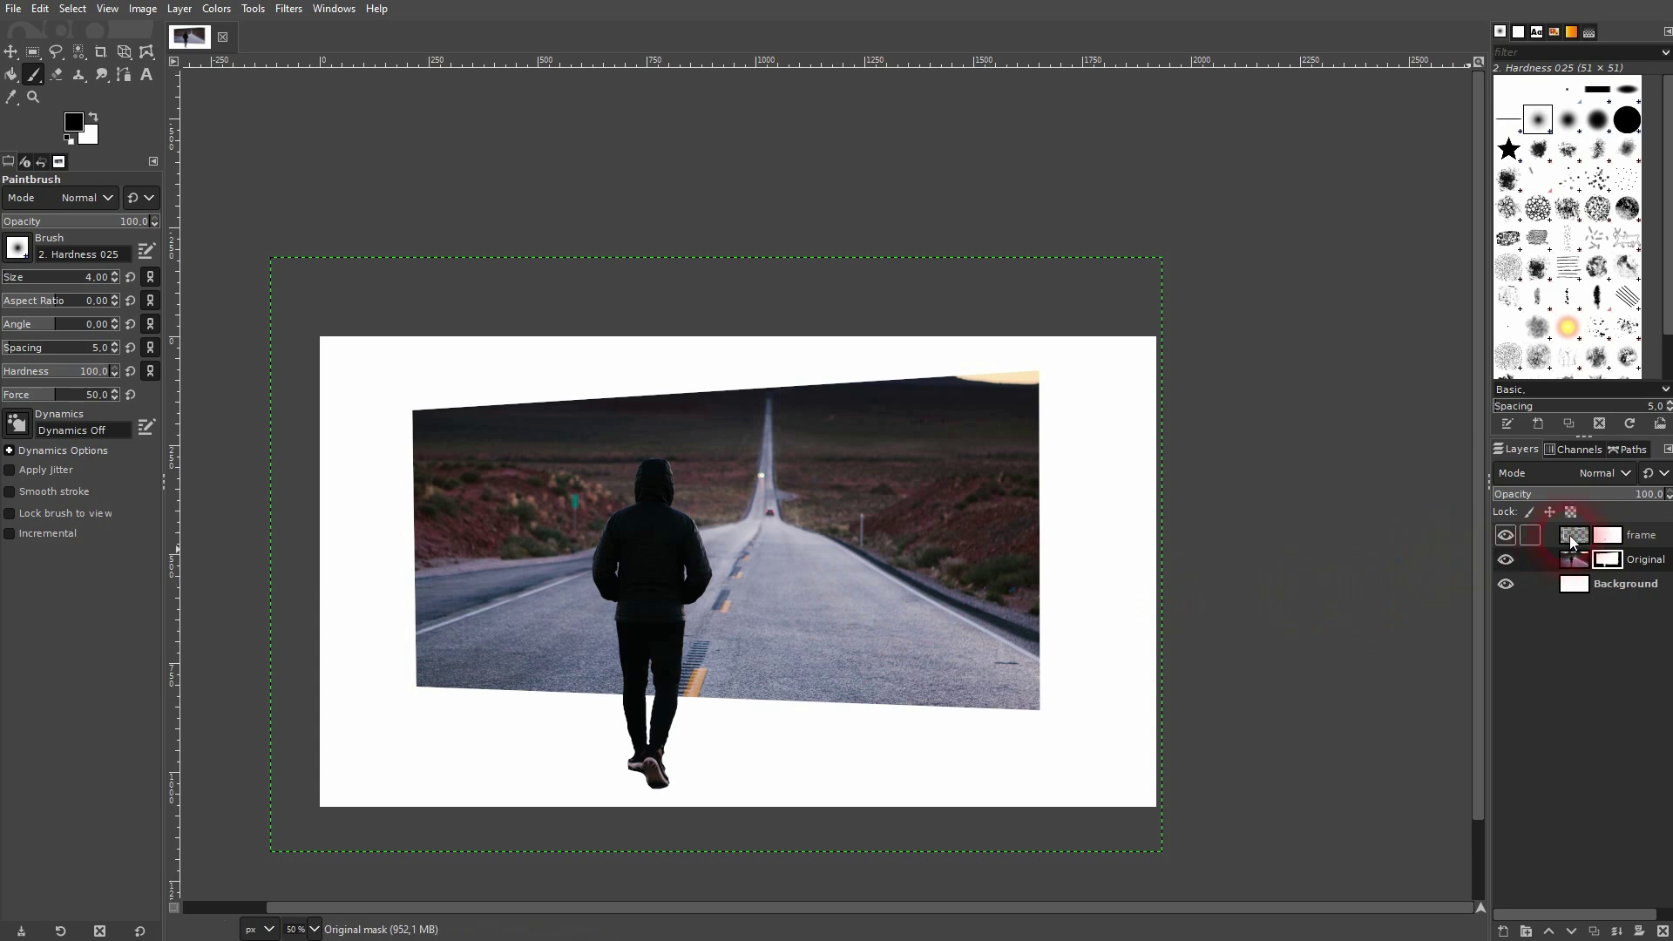
Bucket-fill the frame layer's border black, undoing an accidental black fill of the Background layer
left_click(1572, 539)
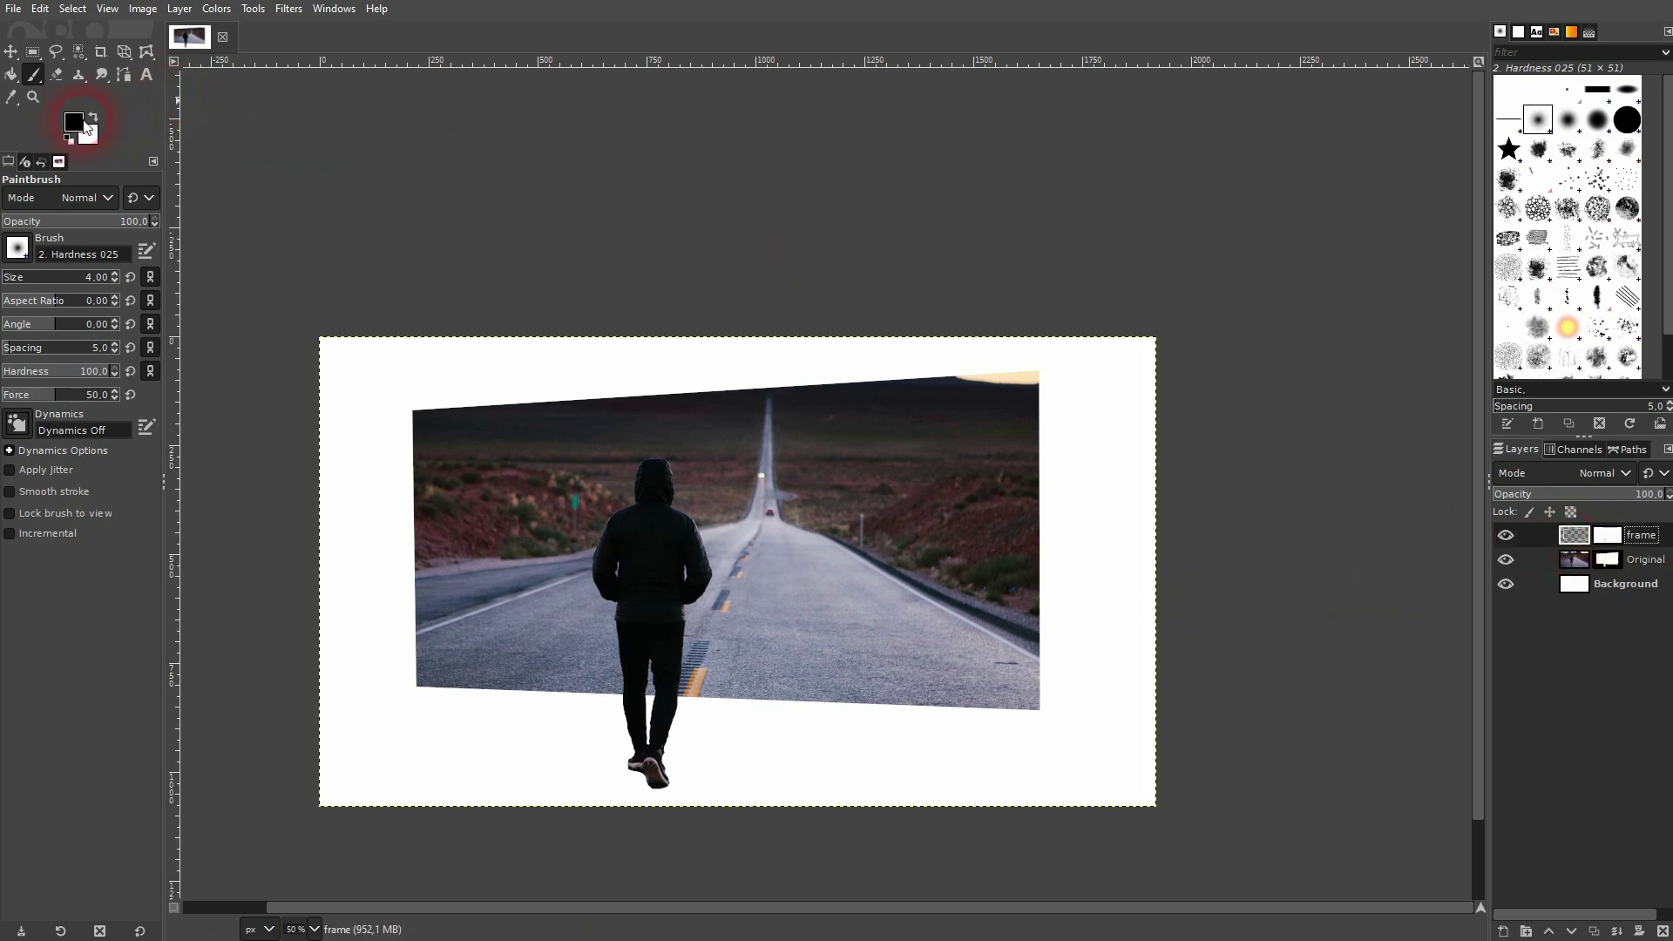
left_click(11, 76)
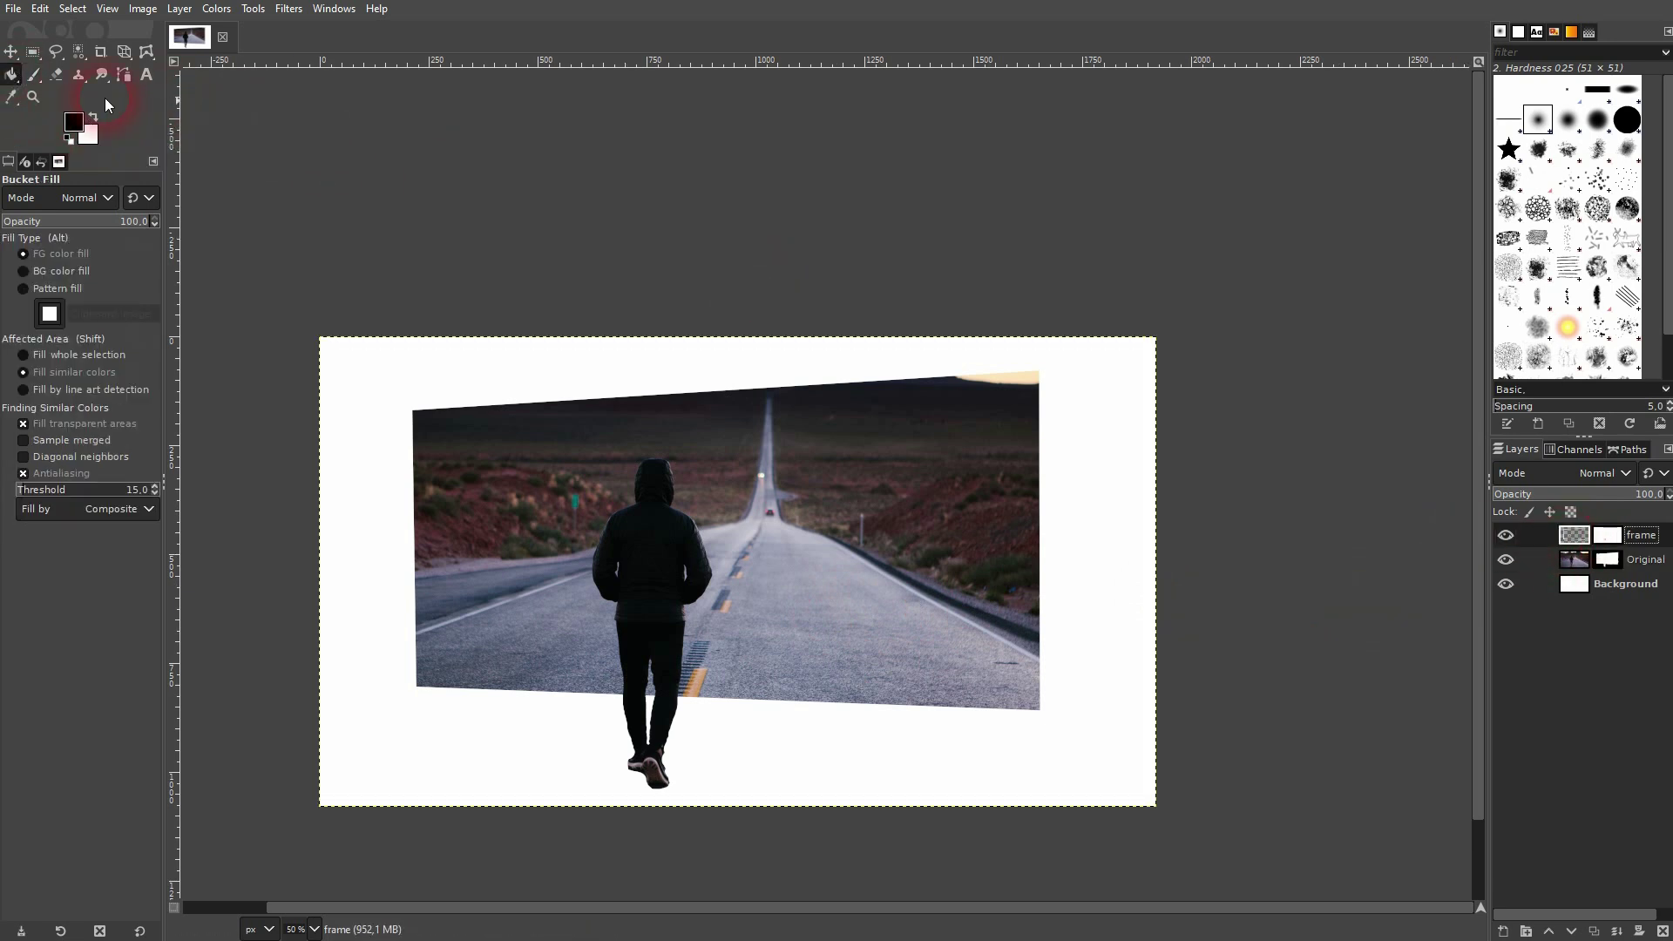
left_click(1057, 485)
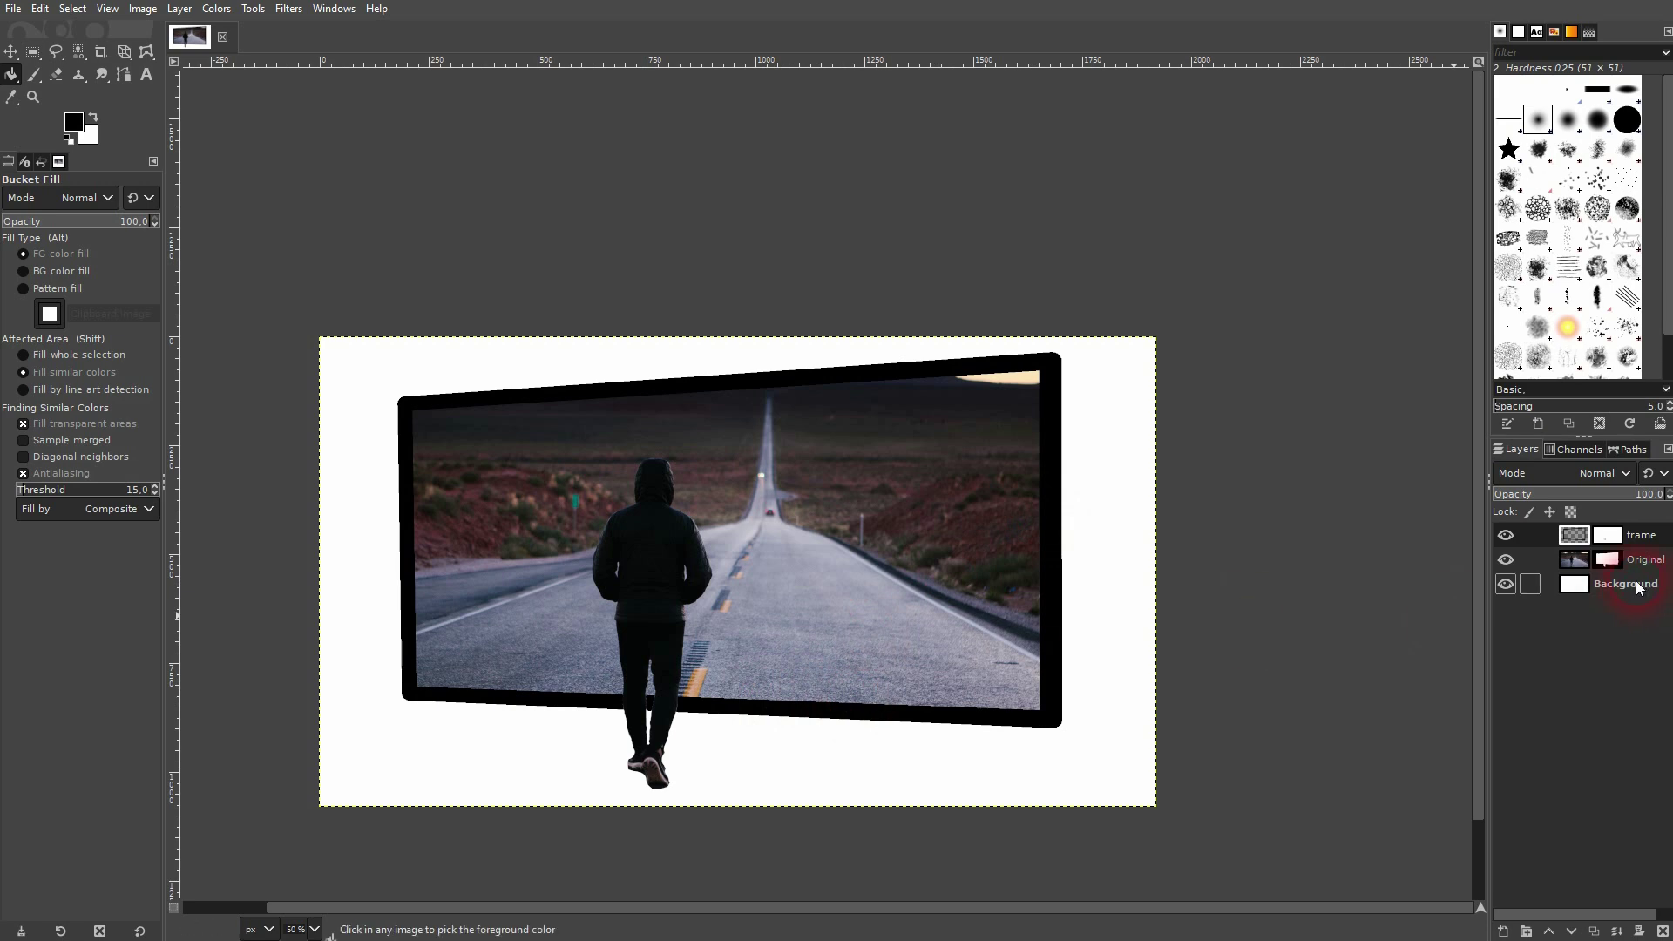
left_click(1502, 598)
left_click(1107, 623)
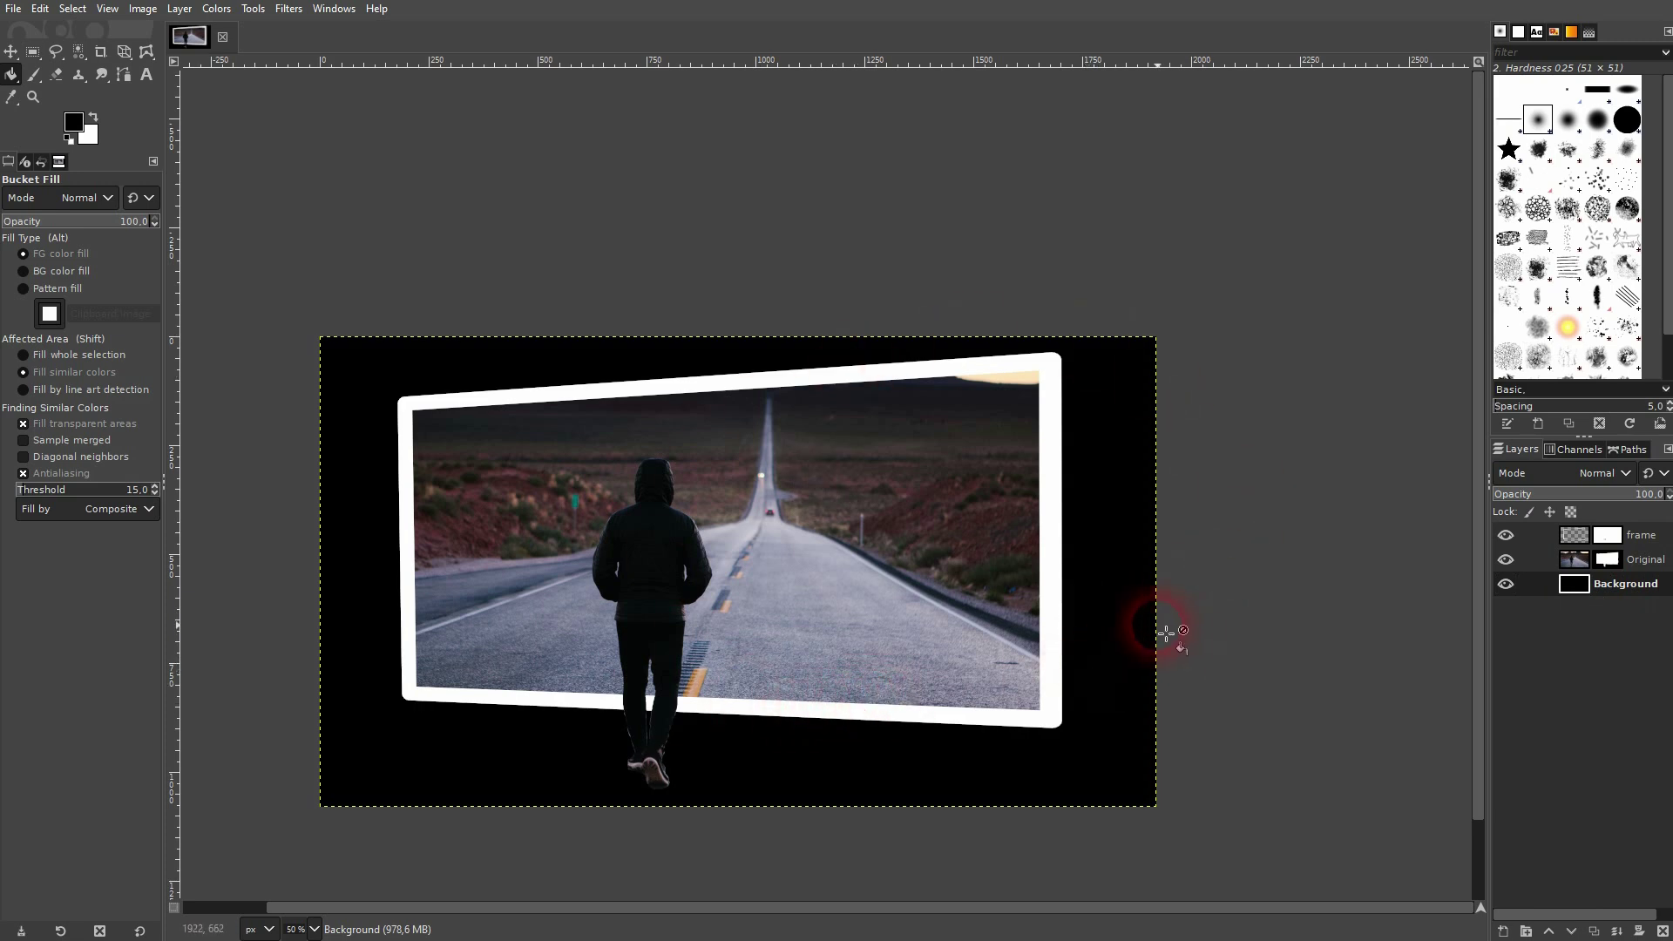
key("ctrl+z")
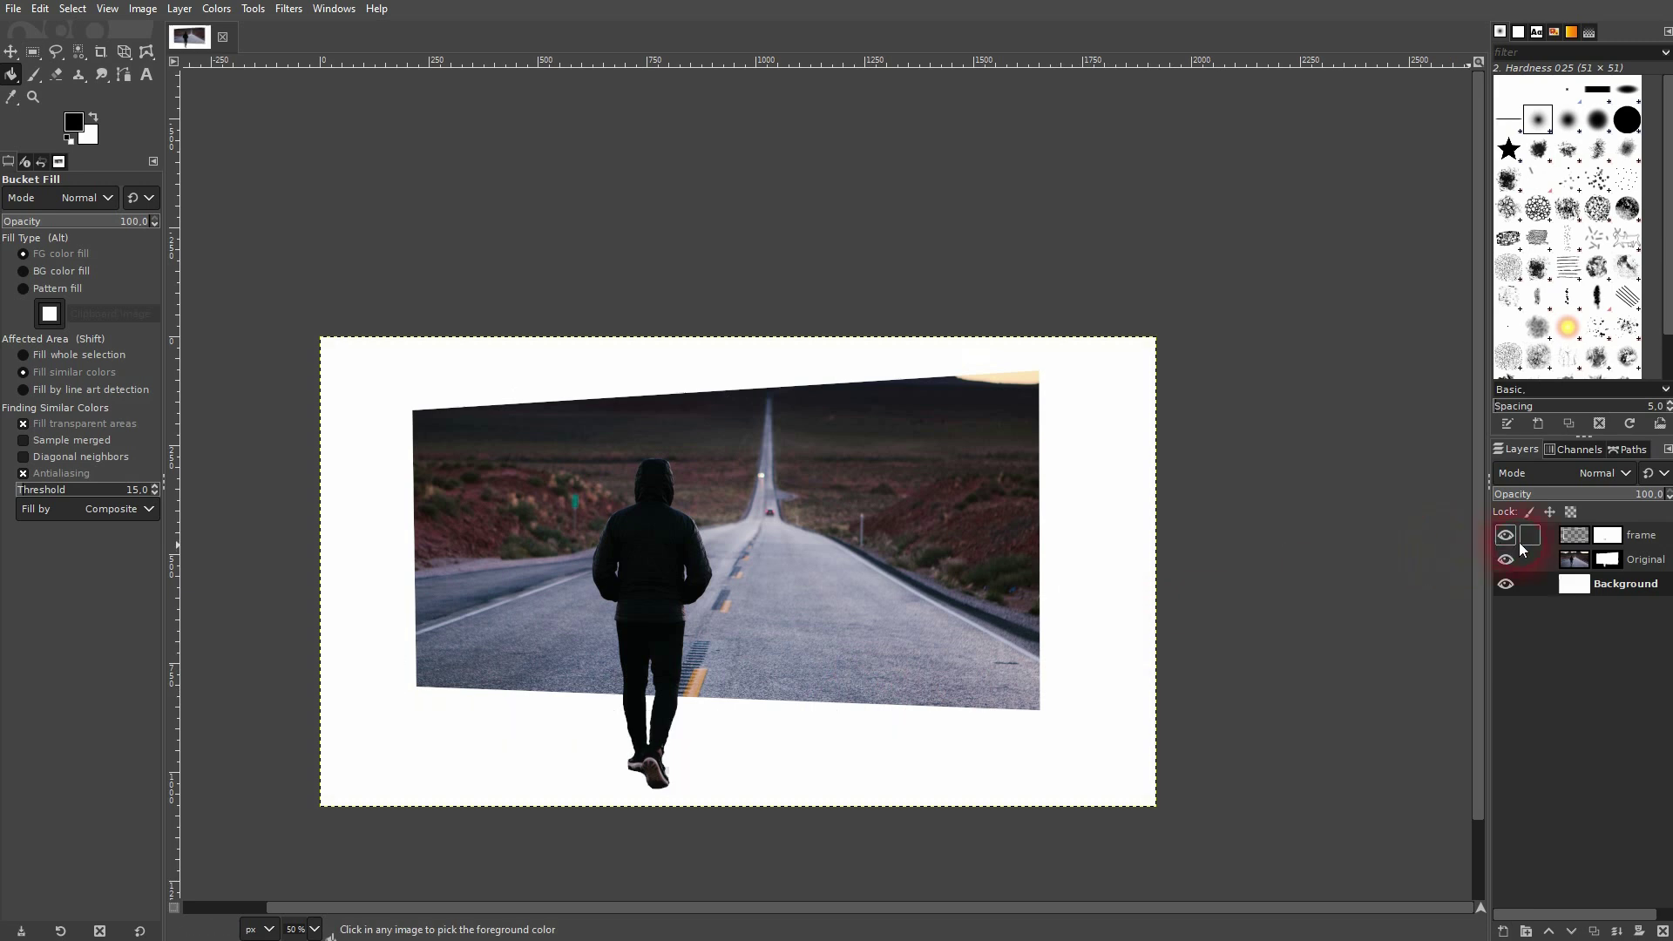
left_click(1580, 540)
left_click(1057, 440)
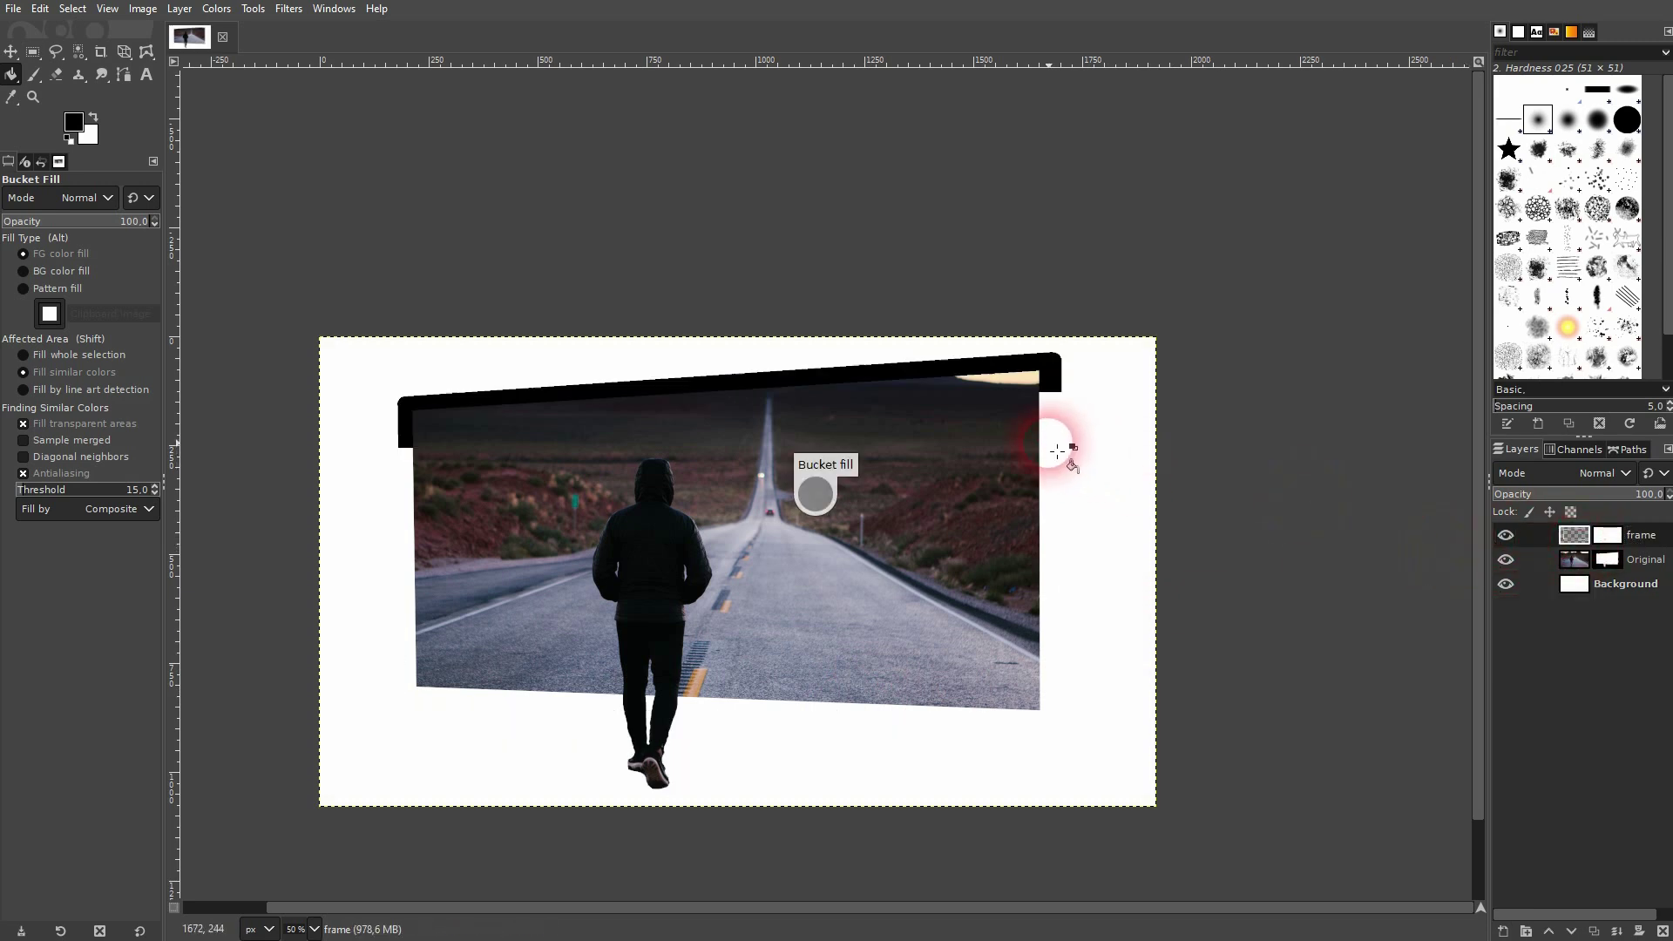
Apply a Drop Shadow to the frame with X/Y offsets 20, blur radius 10 and opacity 0.5
left_click(290, 10)
mouse_move(408, 197)
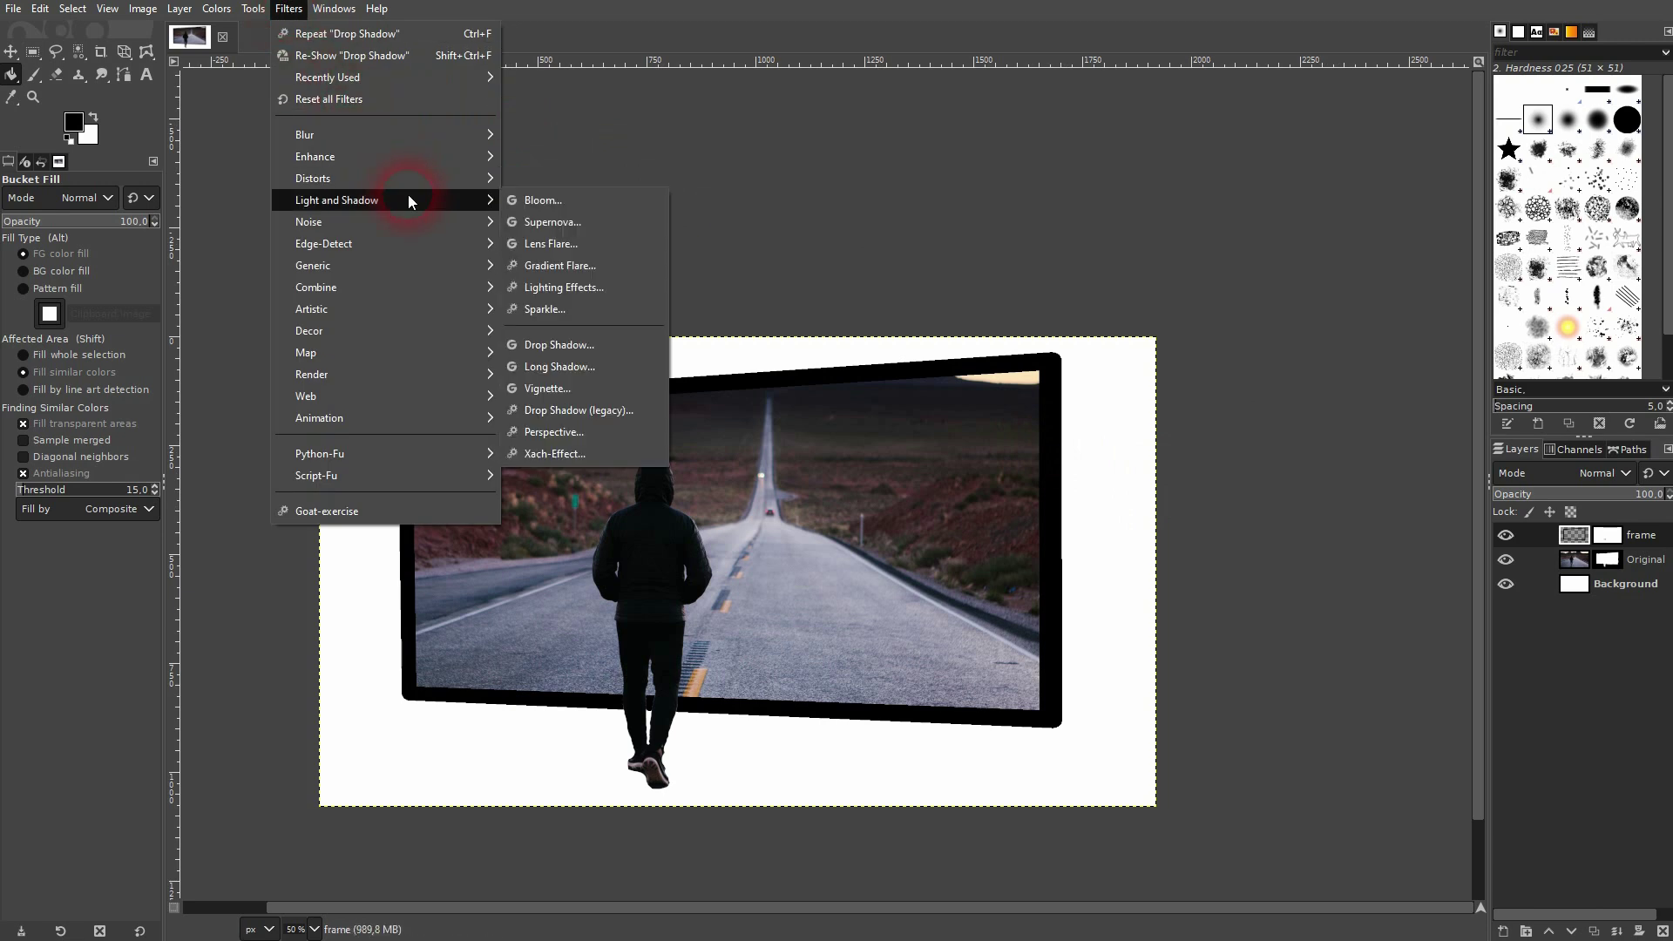
left_click(592, 350)
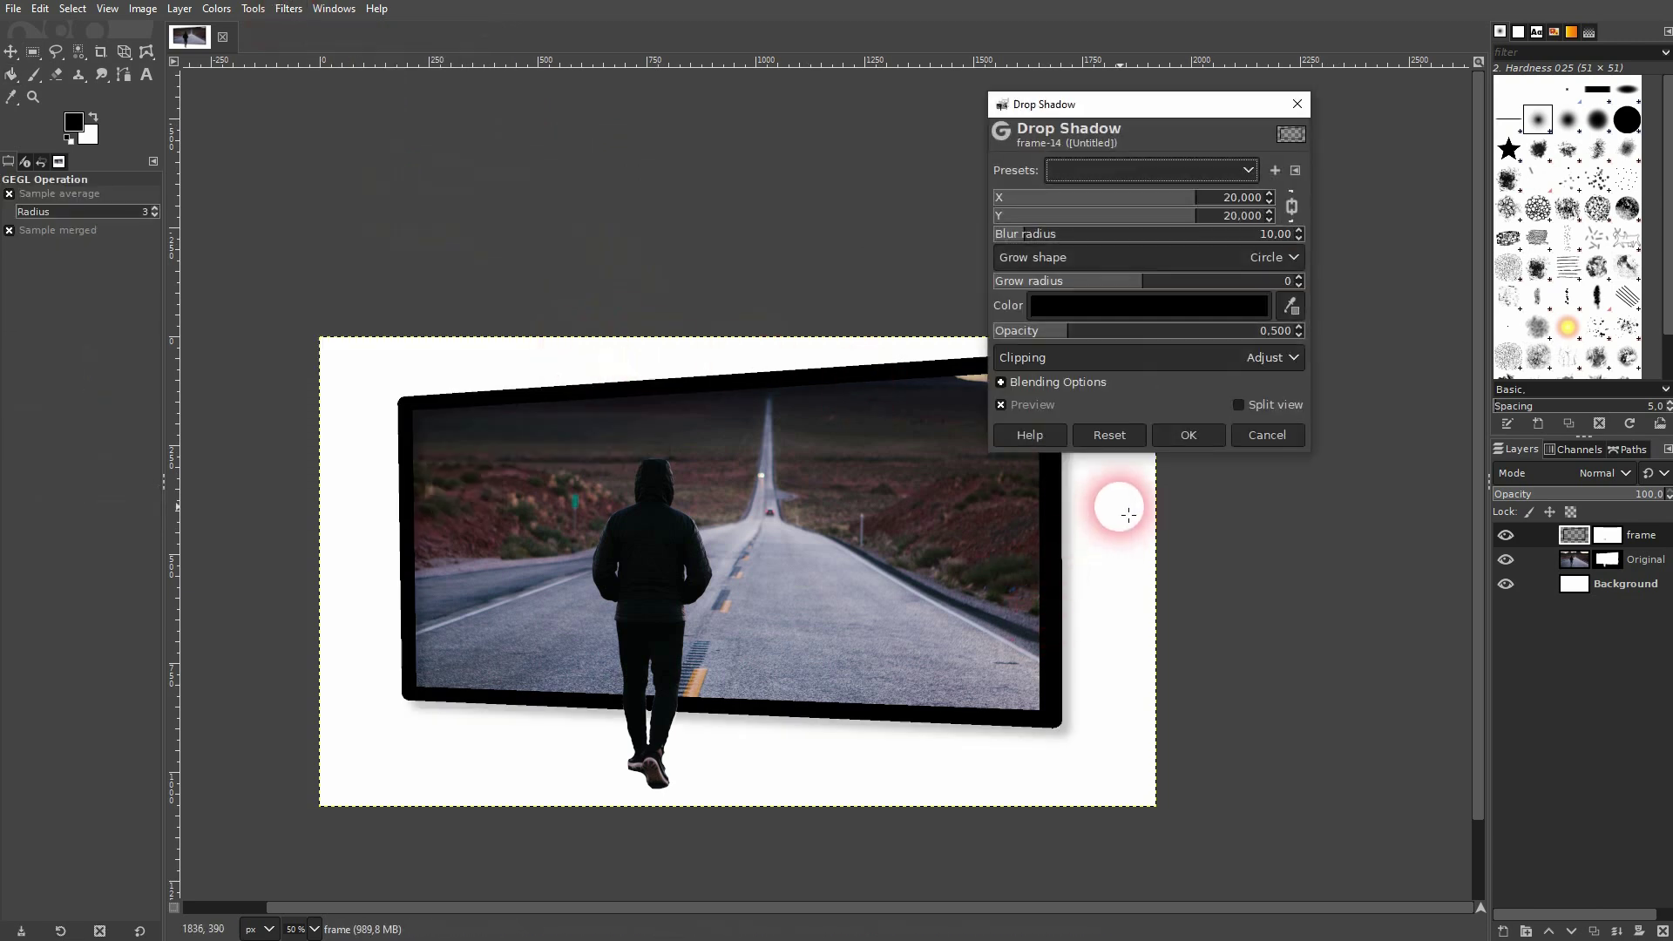
left_click(1083, 399)
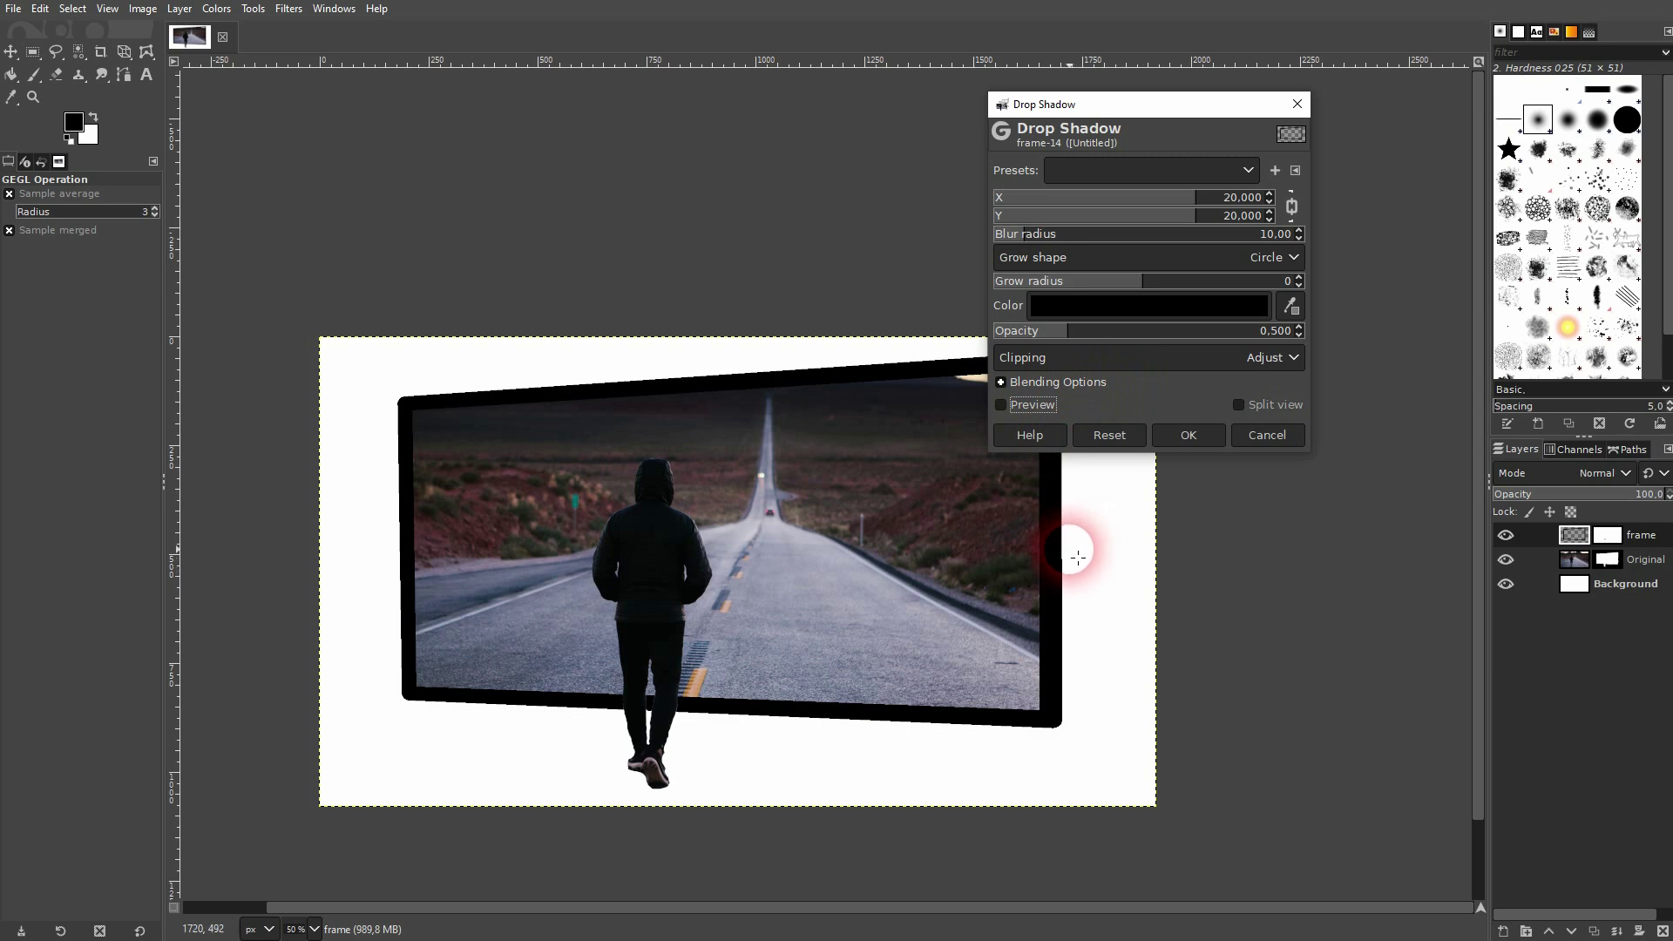
left_click(1019, 405)
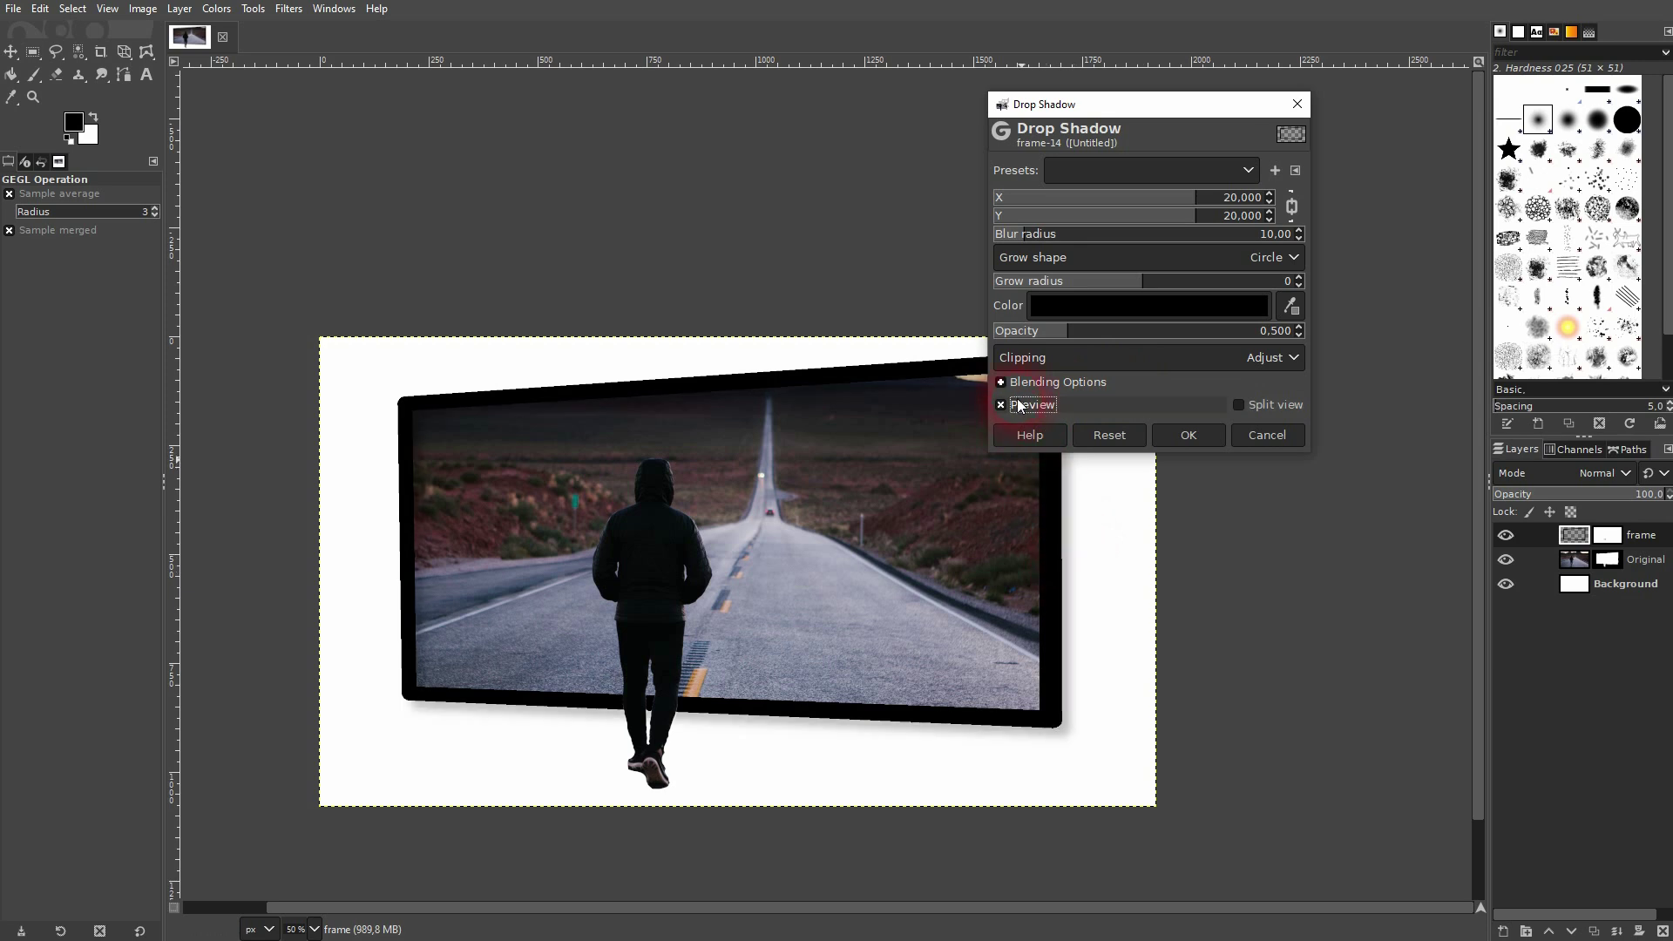
left_click(1188, 436)
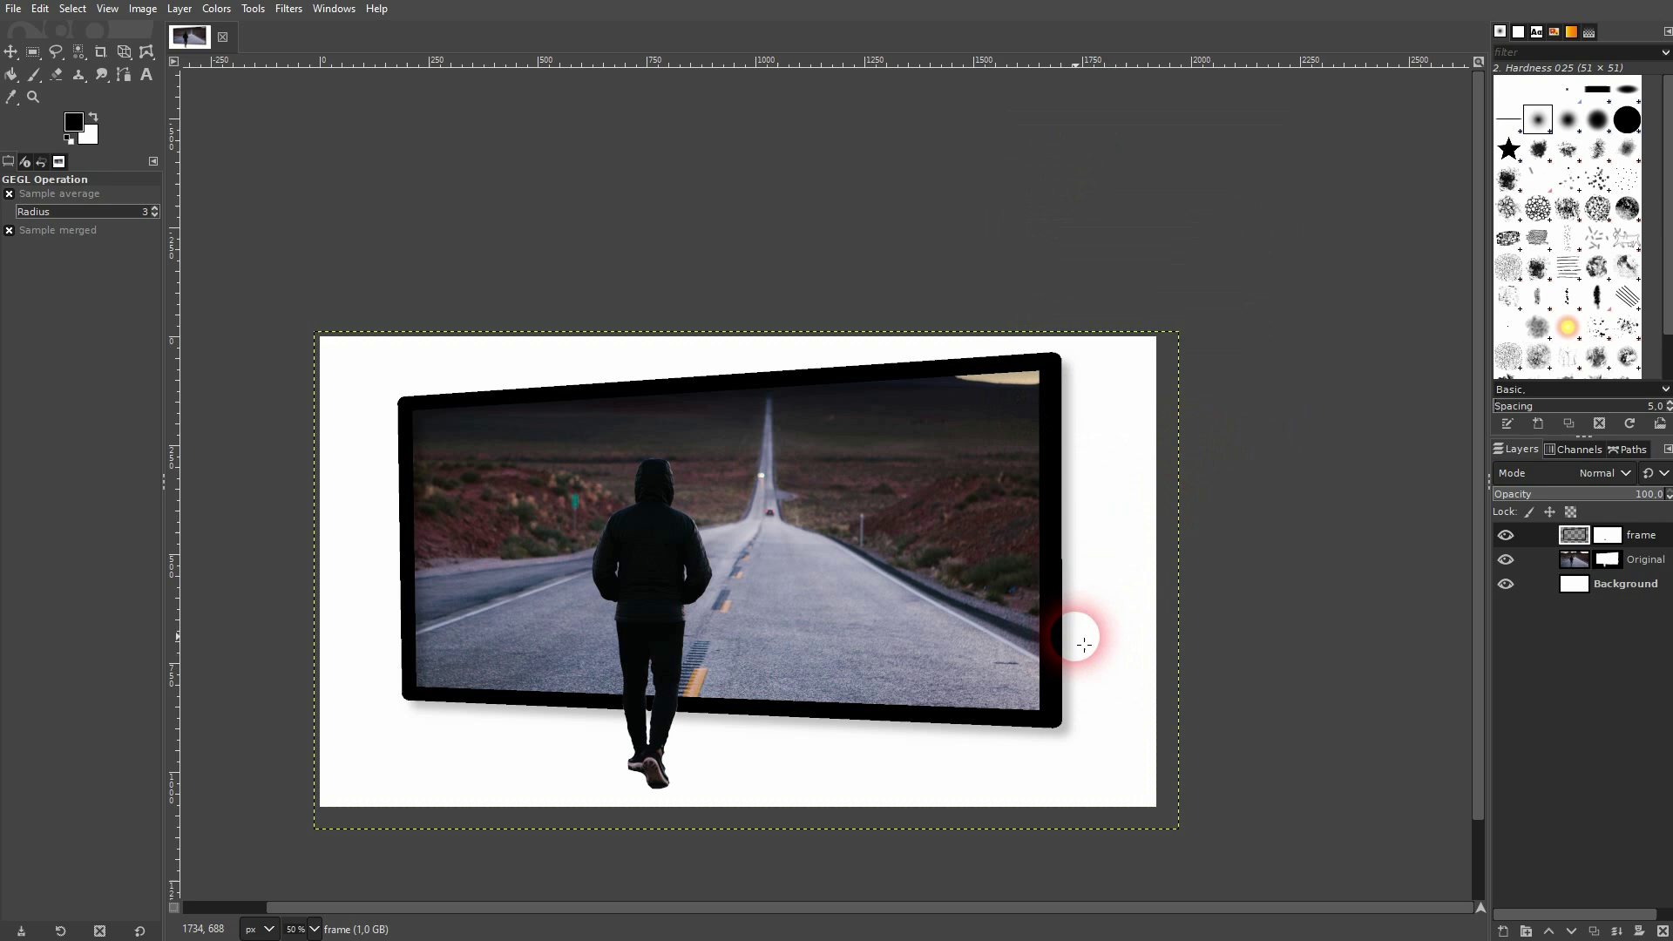